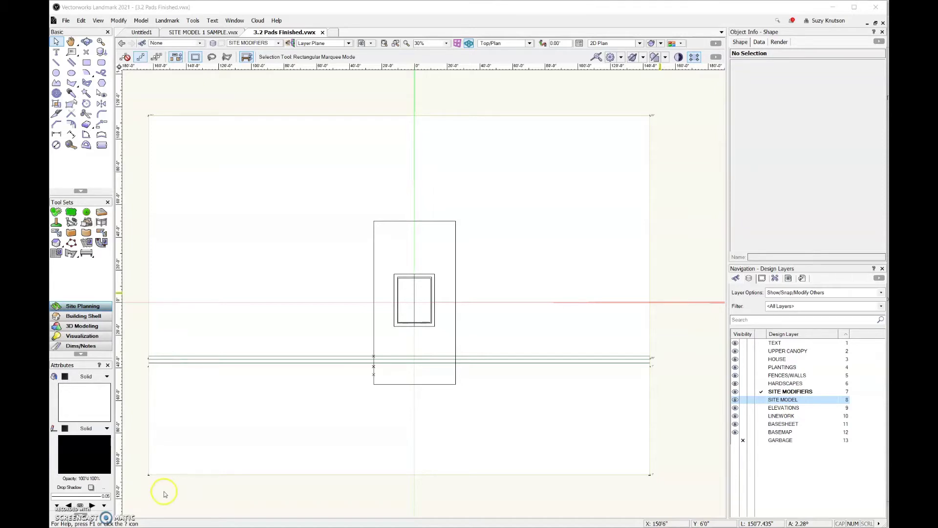
Pick the Site Planning Hardscape tool in Boundary Configuration Mode and bring up its settings
{"action": "left_click", "coordinate": [102, 213]}
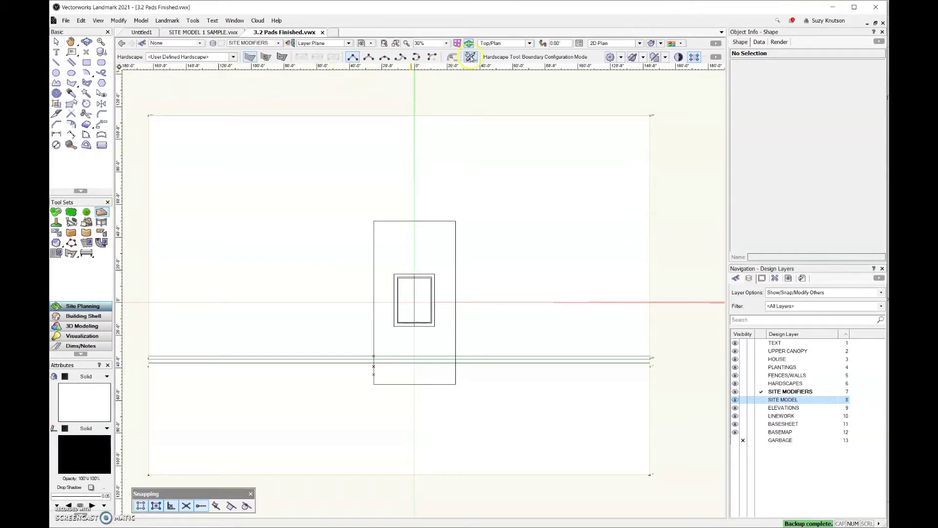
{"action": "left_click", "coordinate": [470, 58]}
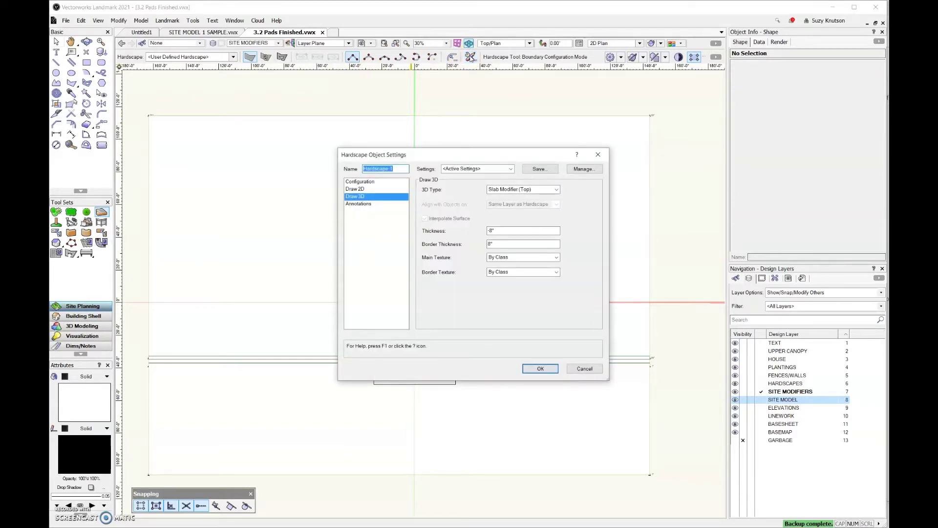
Assign the MATERIAL-CONCRETE class to the hardscape's main area in Draw 2D
{"action": "left_click", "coordinate": [386, 186]}
{"action": "left_click", "coordinate": [381, 189]}
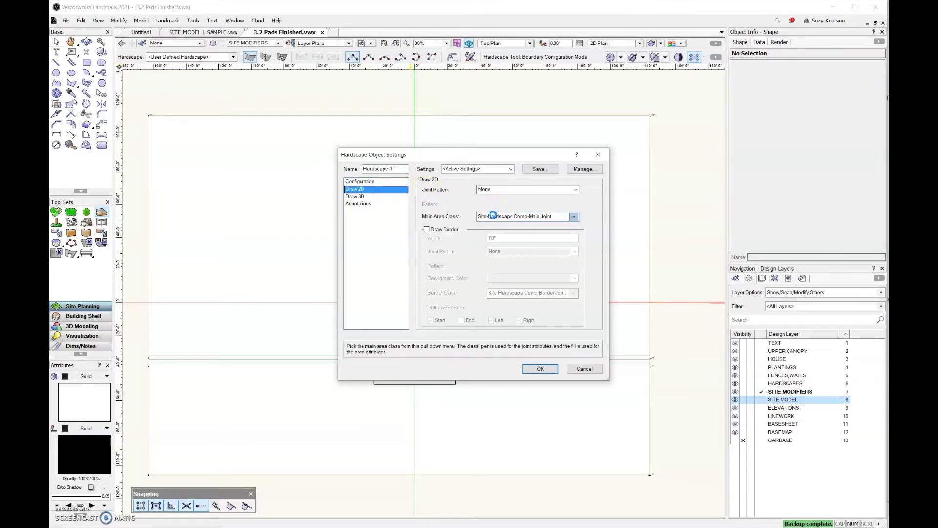
{"action": "left_click", "coordinate": [494, 216]}
{"action": "left_click_drag", "start_coordinate": [579, 281], "coordinate": [579, 268]}
{"action": "left_click", "coordinate": [481, 267]}
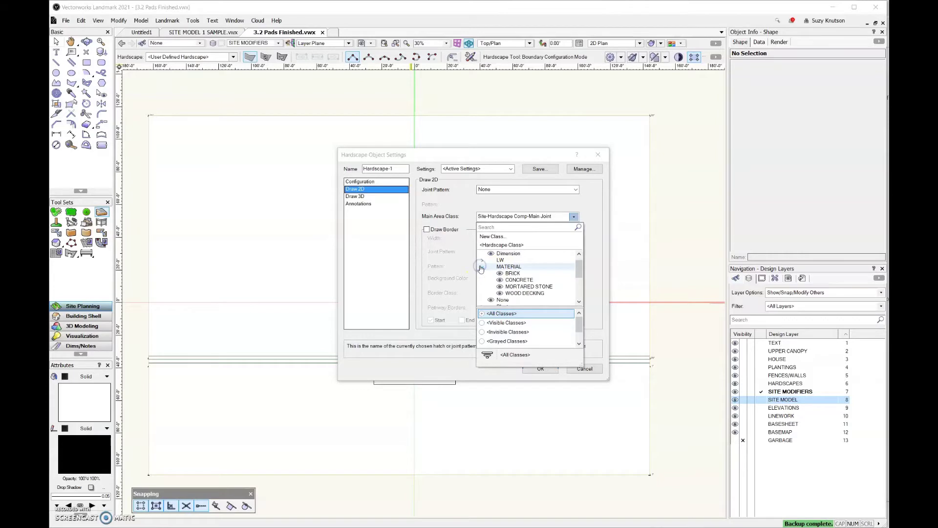
{"action": "left_click", "coordinate": [513, 280]}
Change the Draw 3D slab thickness from -8" to -3.5" and accept the settings
{"action": "left_click", "coordinate": [370, 198]}
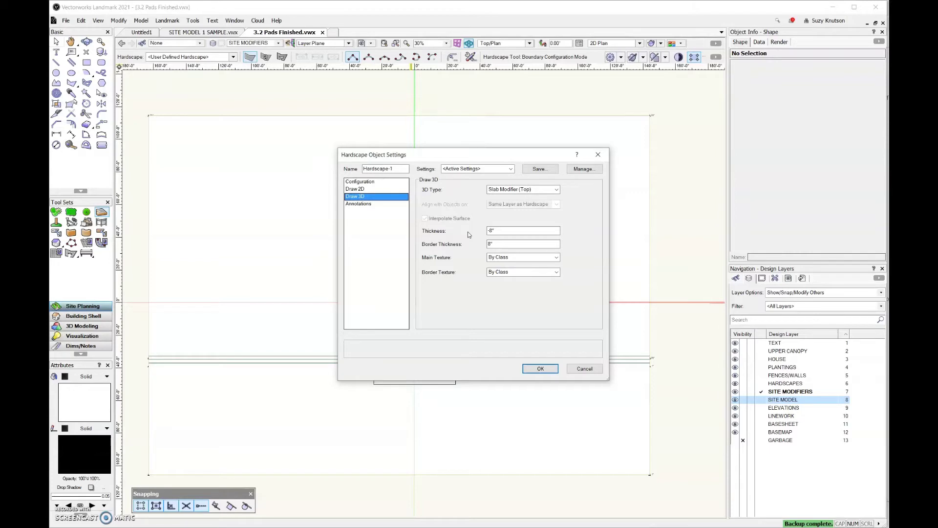
{"action": "left_click", "coordinate": [452, 231]}
{"action": "left_click", "coordinate": [496, 232]}
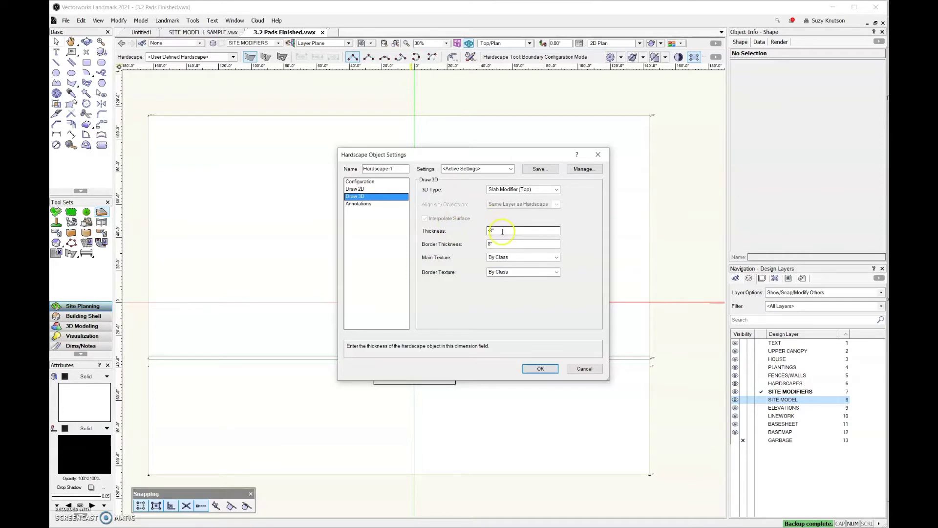
{"action": "left_click_drag", "start_coordinate": [503, 232], "coordinate": [478, 236]}
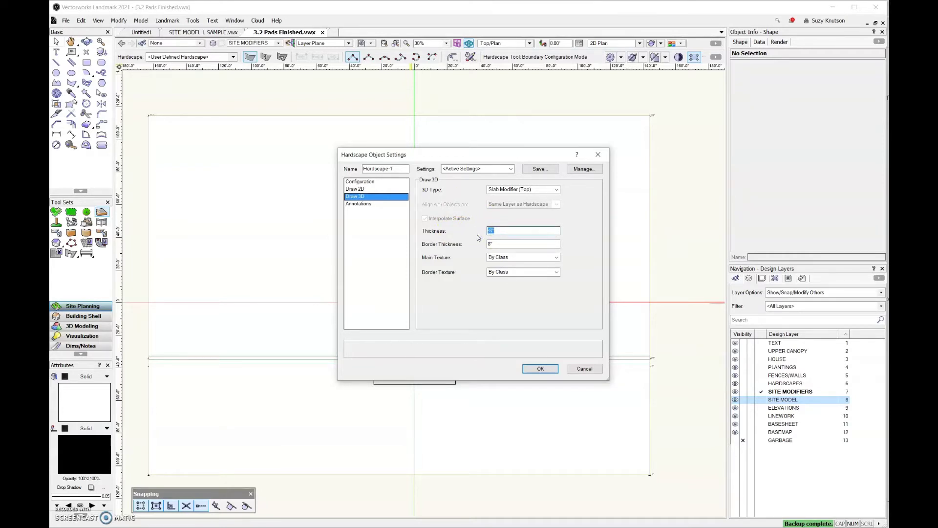
{"action": "type", "text": "-3.5"}
{"action": "left_click", "coordinate": [366, 204]}
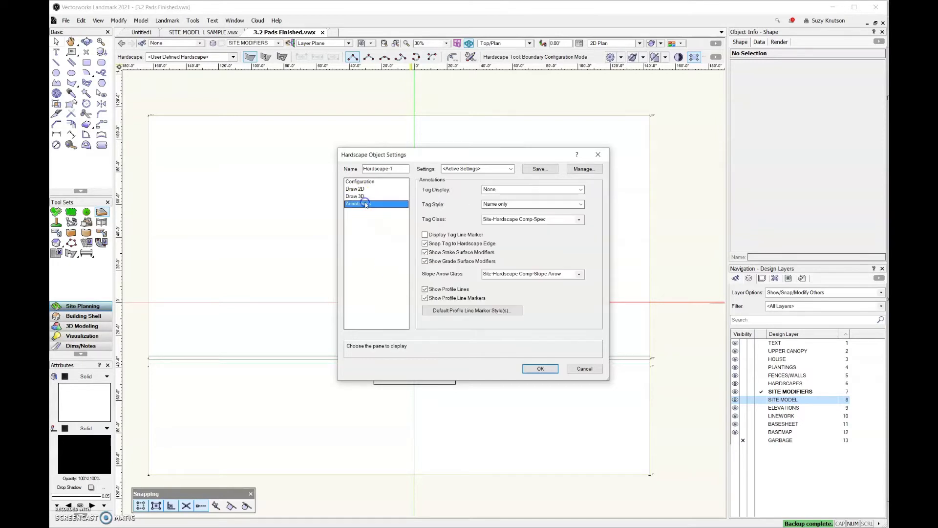
{"action": "left_click", "coordinate": [541, 369]}
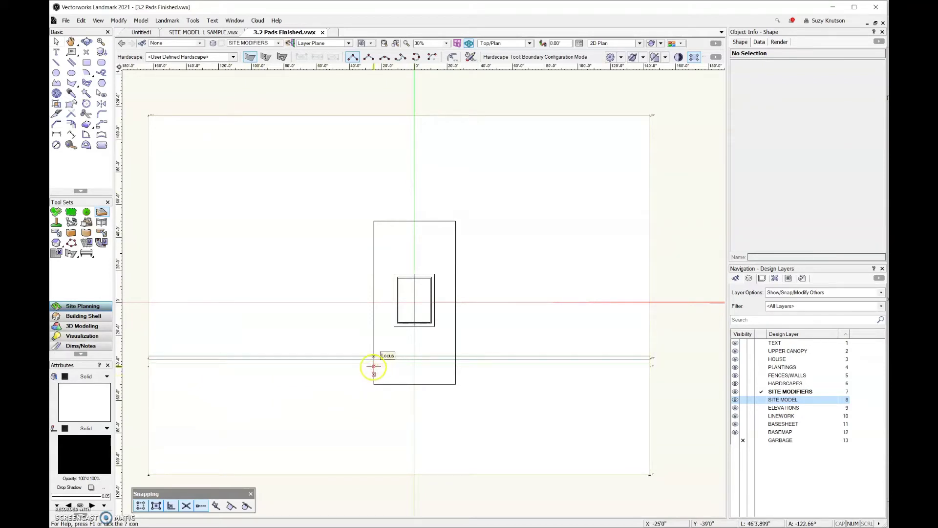
Place hardscape boundary points from the site's left edge toward the house pad
{"action": "left_click", "coordinate": [148, 374]}
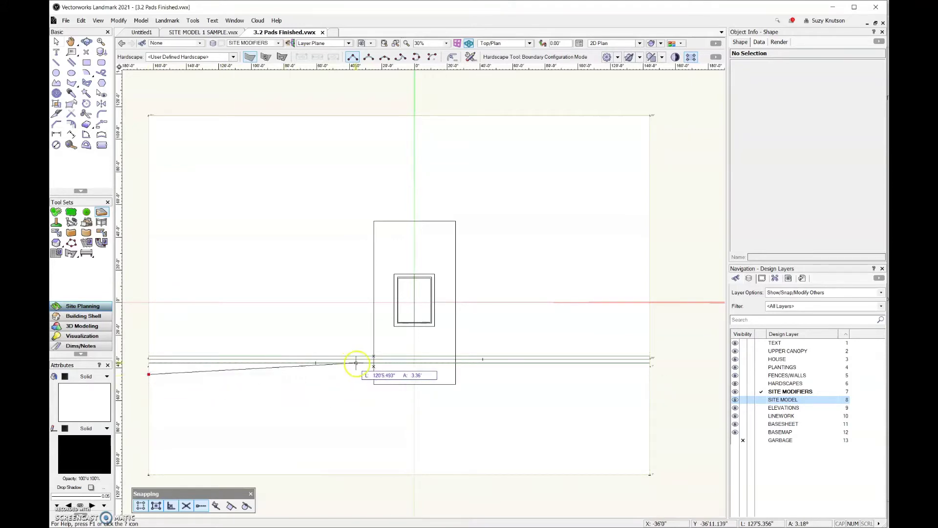
{"action": "left_click", "coordinate": [373, 366]}
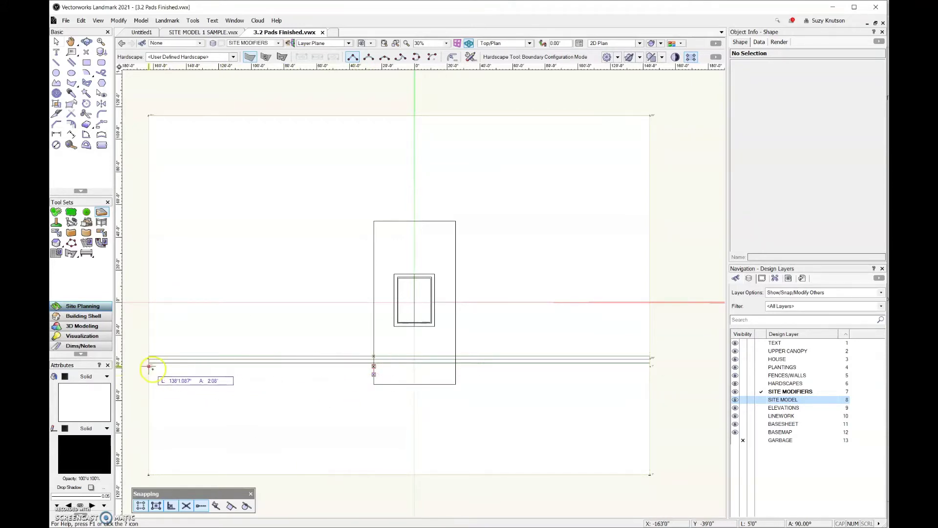
{"action": "scroll", "coordinate": [149, 363], "scroll_direction": "up", "scroll_amount": 4}
{"action": "middle_click_drag", "start_coordinate": [145, 364], "coordinate": [195, 356]}
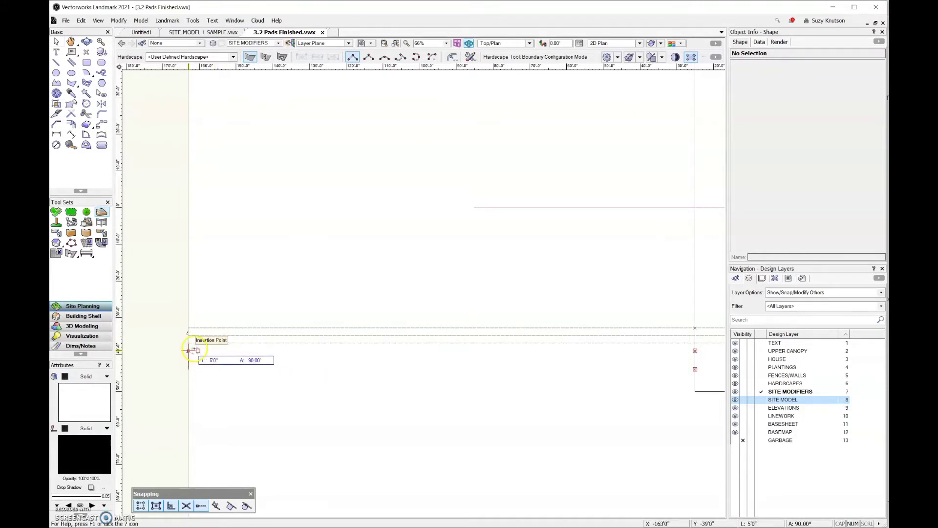
{"action": "scroll", "coordinate": [193, 349], "scroll_direction": "up", "scroll_amount": 3}
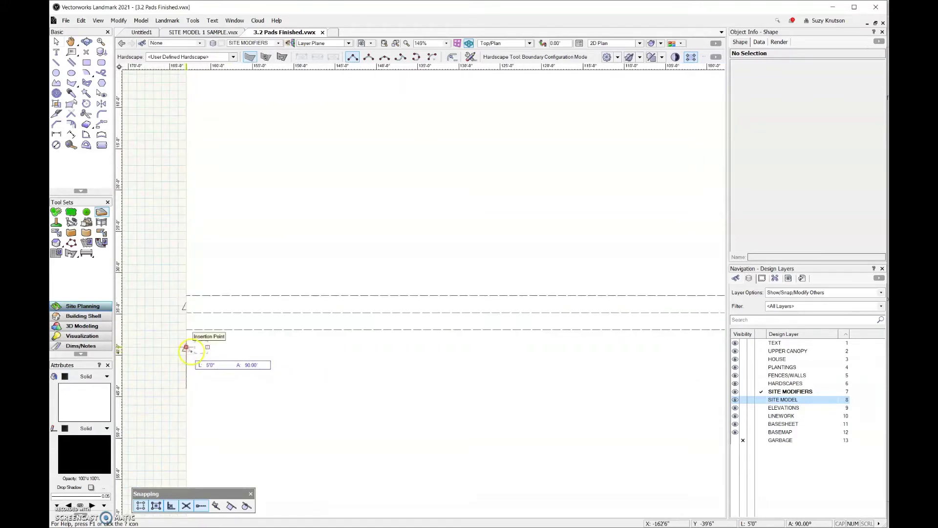
{"action": "scroll", "coordinate": [184, 341], "scroll_direction": "down", "scroll_amount": 3}
{"action": "left_click", "coordinate": [181, 338]}
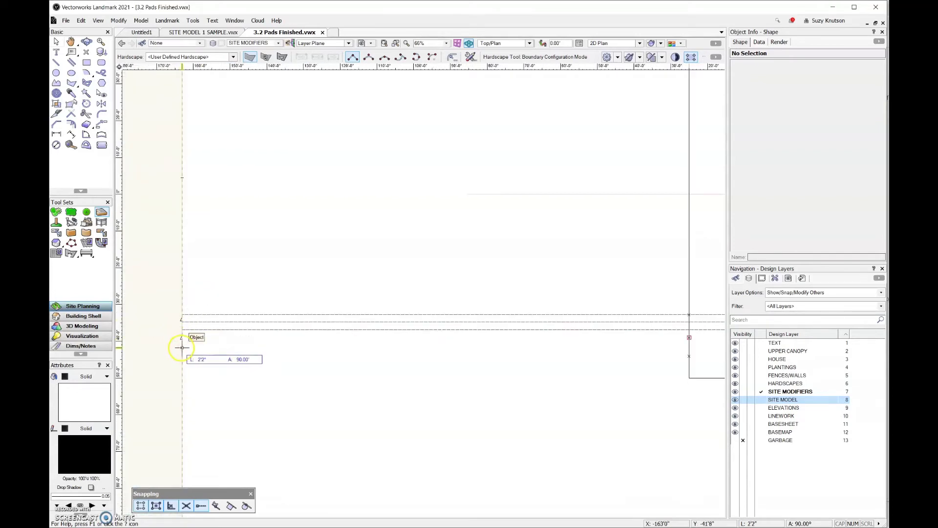
Outline a closed 5-foot-wide rectangular strip below the house pad's left-to-right extent
{"action": "scroll", "coordinate": [210, 359], "scroll_direction": "down", "scroll_amount": 1}
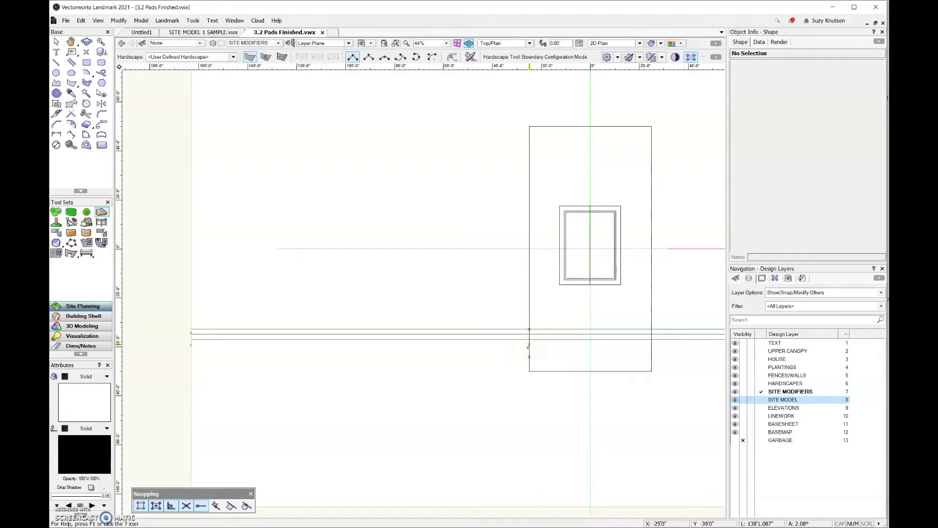
{"action": "left_click", "coordinate": [529, 357]}
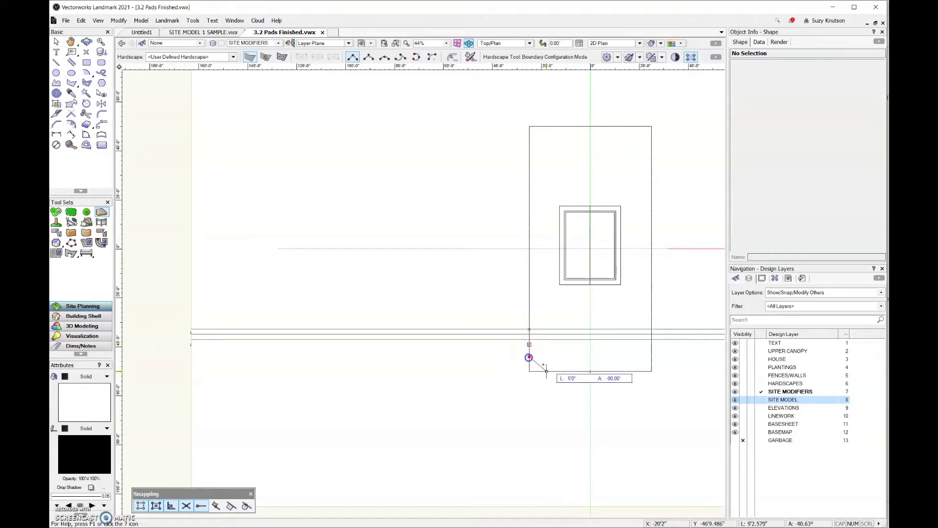
{"action": "left_click", "coordinate": [652, 357]}
{"action": "left_click", "coordinate": [652, 344]}
{"action": "left_click", "coordinate": [531, 345]}
{"action": "left_click", "coordinate": [529, 357]}
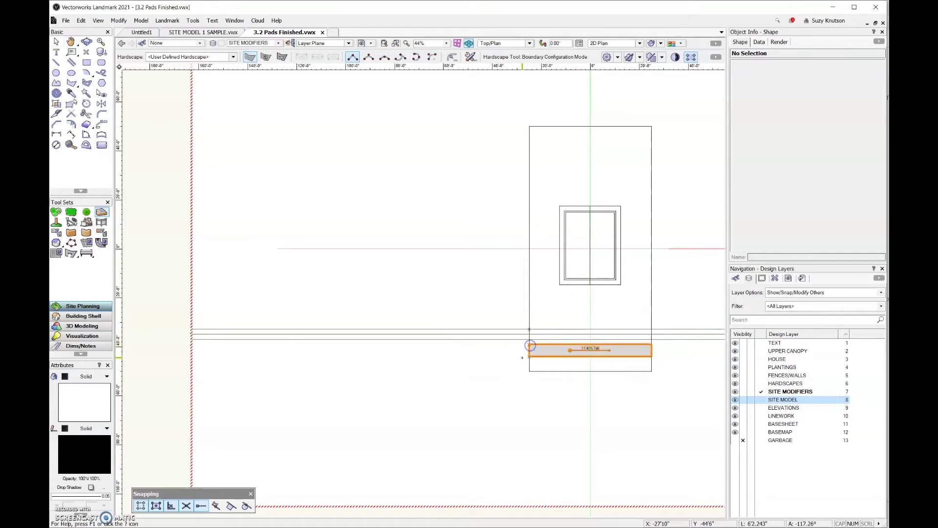
Reshape the hardscape strip so its left edge reaches the site's left side
{"action": "left_click", "coordinate": [72, 103]}
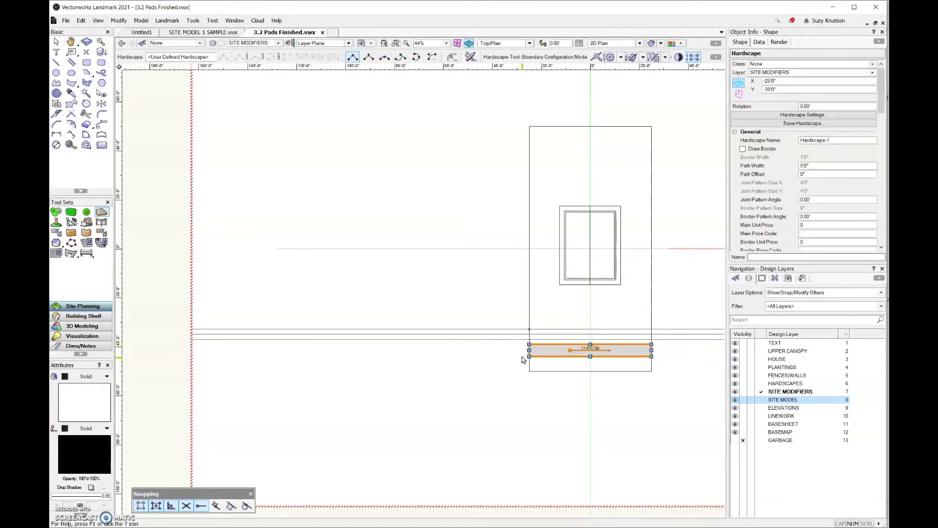
{"action": "left_click_drag", "start_coordinate": [530, 350], "coordinate": [200, 352]}
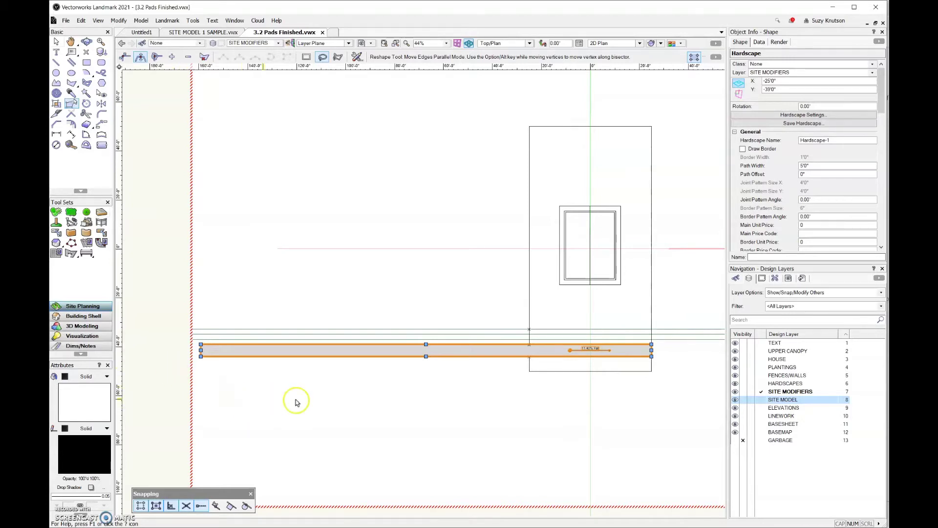
{"action": "scroll", "coordinate": [297, 386], "scroll_direction": "down", "scroll_amount": 2}
{"action": "scroll", "coordinate": [516, 368], "scroll_direction": "down", "scroll_amount": 2}
{"action": "scroll", "coordinate": [639, 394], "scroll_direction": "up", "scroll_amount": 4}
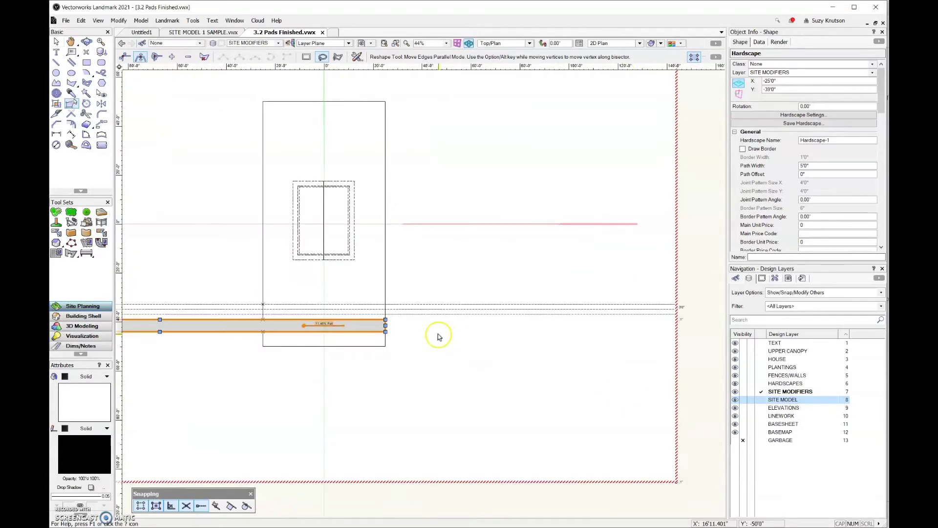
Extend the strip's right end about 70'6" farther, well past the house pad
{"action": "left_click_drag", "start_coordinate": [385, 325], "coordinate": [661, 324]}
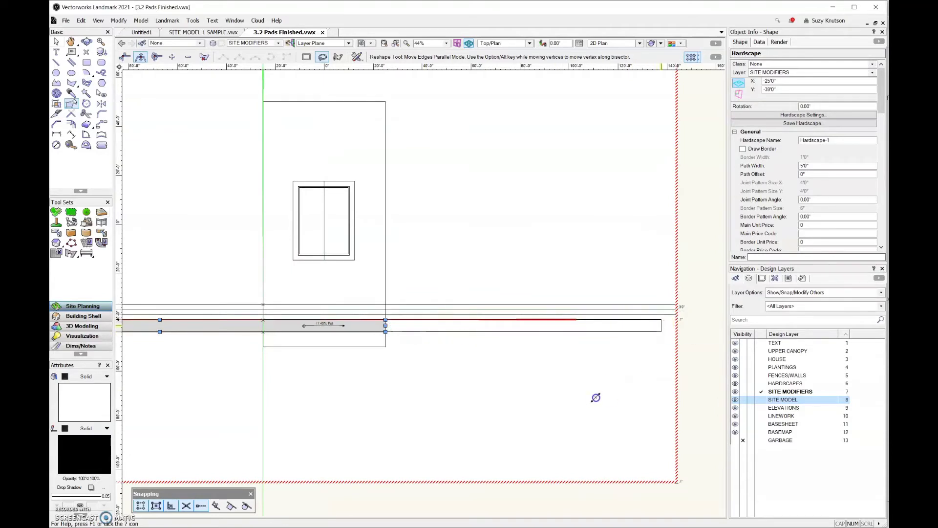
{"action": "left_click", "coordinate": [297, 337]}
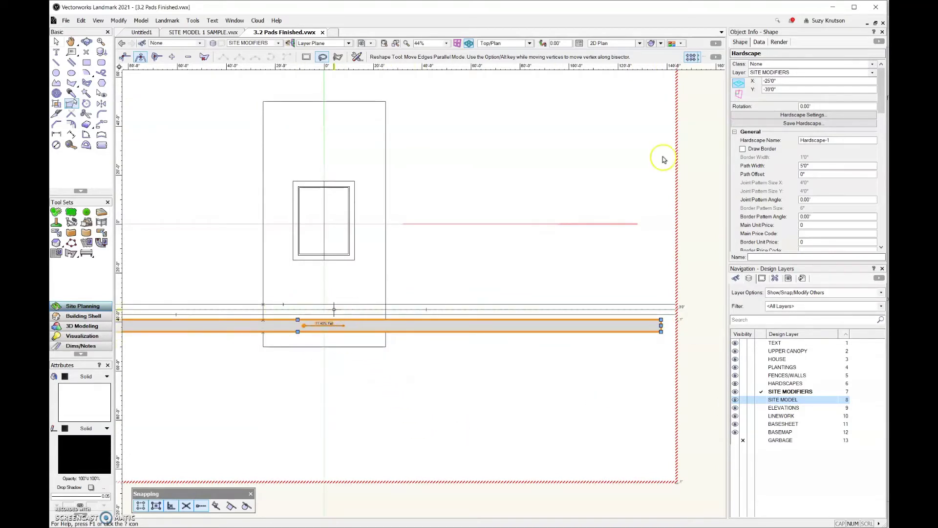
{"action": "left_click", "coordinate": [883, 82]}
{"action": "left_click_drag", "start_coordinate": [882, 82], "coordinate": [883, 140]}
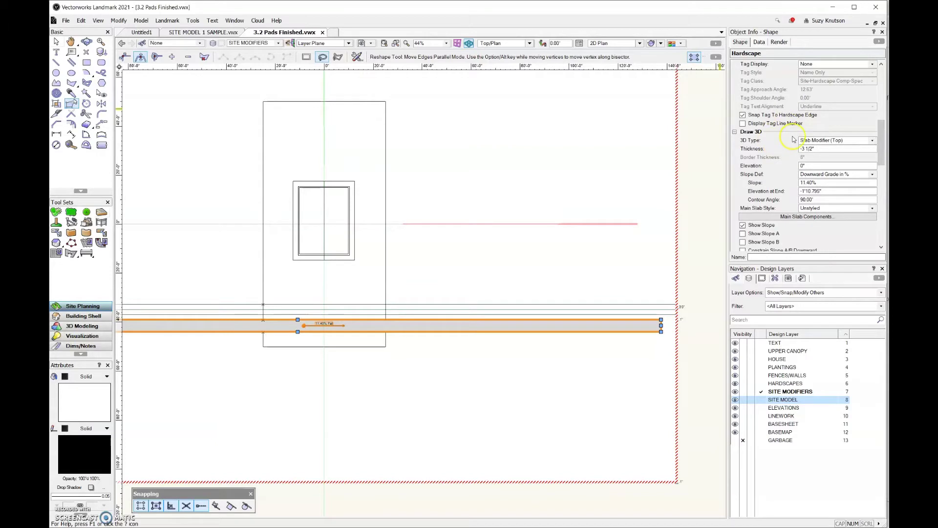
Keep the Slab Modifier (Top) 3D type and set the hardscape's elevation to 1"
{"action": "left_click", "coordinate": [752, 142]}
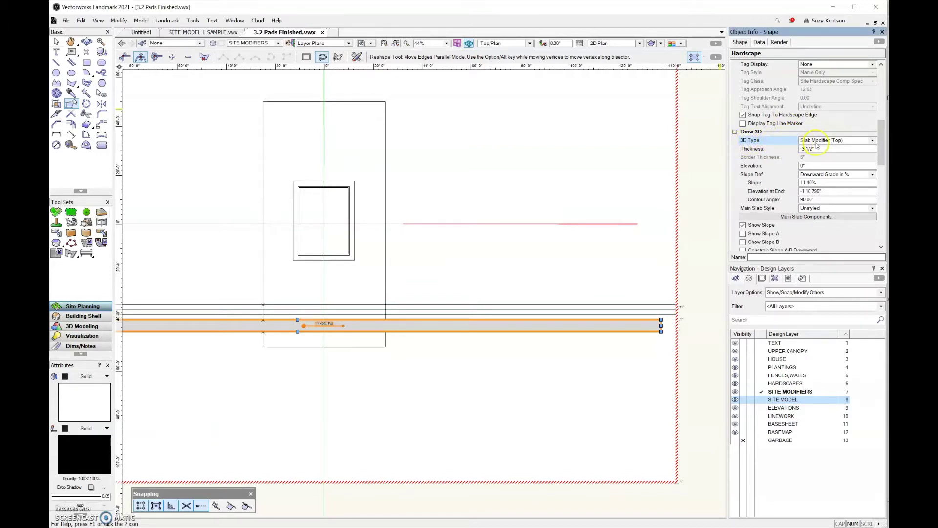
{"action": "left_click", "coordinate": [873, 141]}
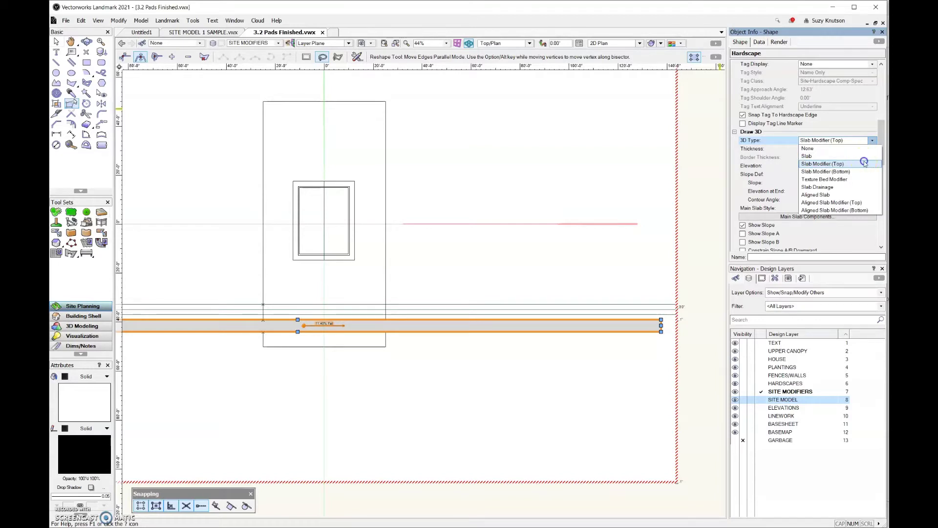
{"action": "left_click", "coordinate": [864, 162]}
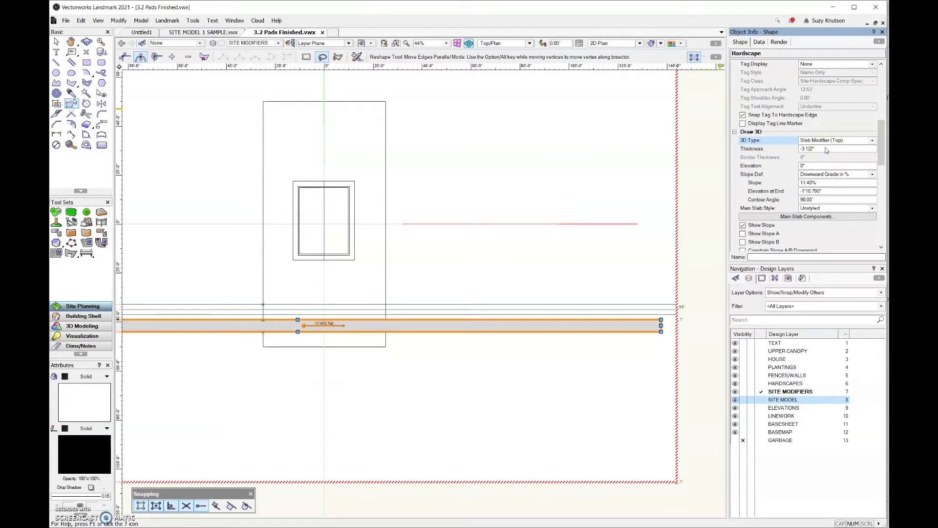
{"action": "left_click", "coordinate": [807, 169]}
{"action": "left_click", "coordinate": [787, 165]}
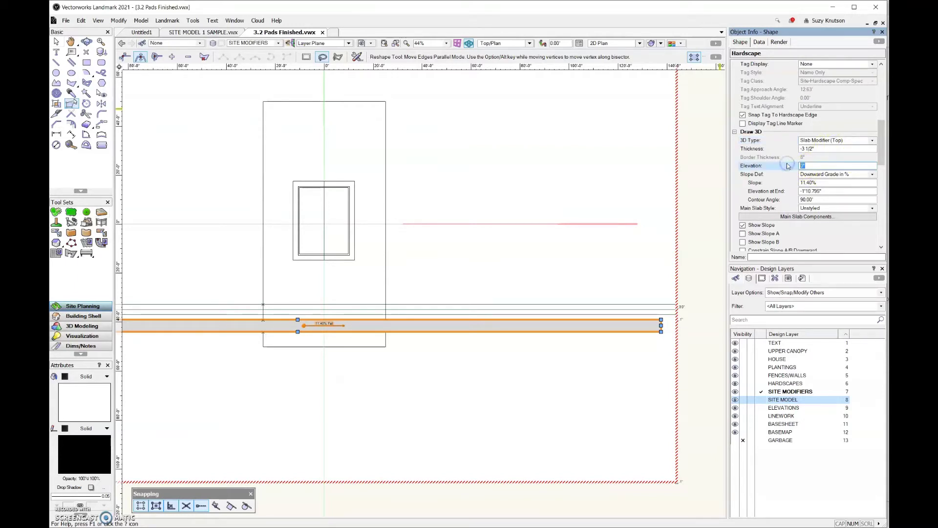
{"action": "type", "text": "1"}
Change Slope Def from Downward Grade in % to None, removing the 11.40% fall
{"action": "left_click", "coordinate": [870, 174]}
{"action": "left_click", "coordinate": [873, 174]}
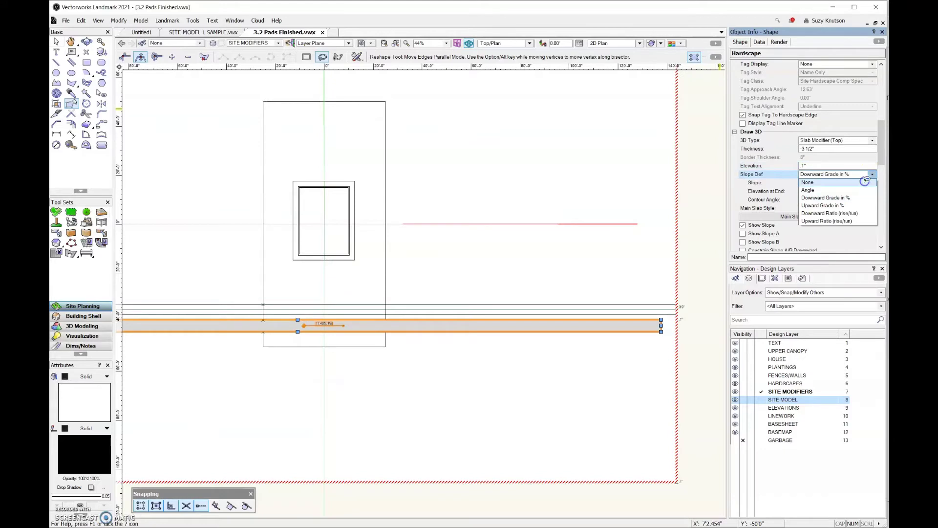
{"action": "left_click", "coordinate": [866, 184]}
{"action": "left_click", "coordinate": [858, 177]}
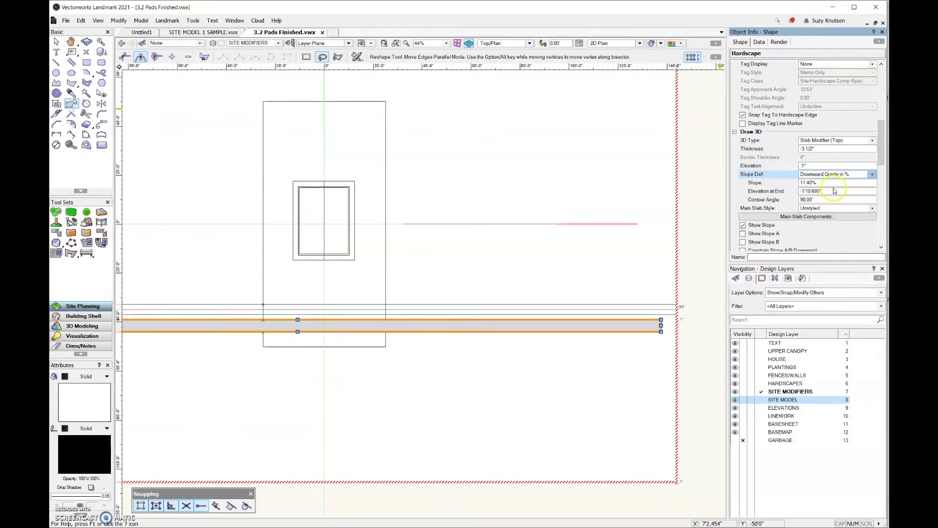
{"action": "scroll", "coordinate": [872, 175], "scroll_direction": "up", "scroll_amount": 2}
{"action": "left_click", "coordinate": [873, 175]}
{"action": "left_click", "coordinate": [873, 176]}
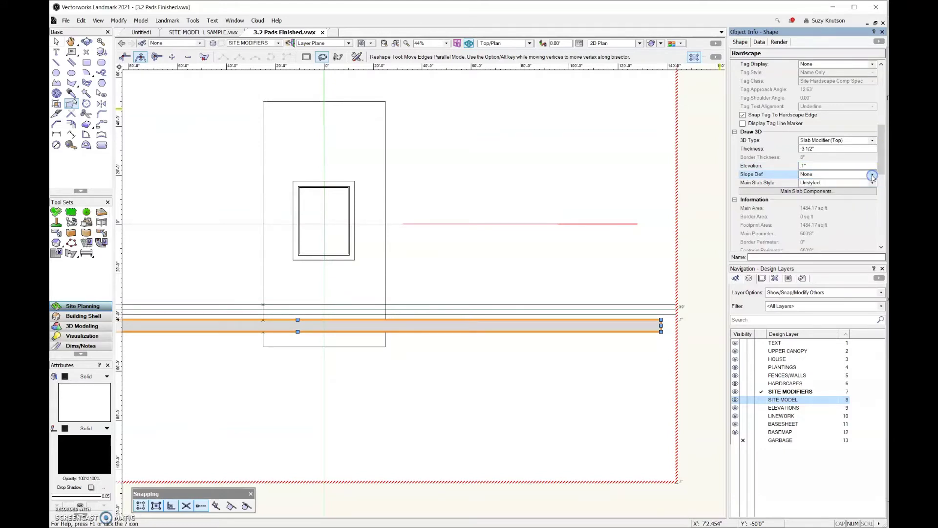
{"action": "scroll", "coordinate": [628, 404], "scroll_direction": "down", "scroll_amount": 2}
{"action": "left_click", "coordinate": [145, 61]}
{"action": "left_click", "coordinate": [87, 42]}
Tilt the plan into a 3D perspective of the whole site and select the site model
{"action": "left_click_drag", "start_coordinate": [548, 373], "coordinate": [451, 264]}
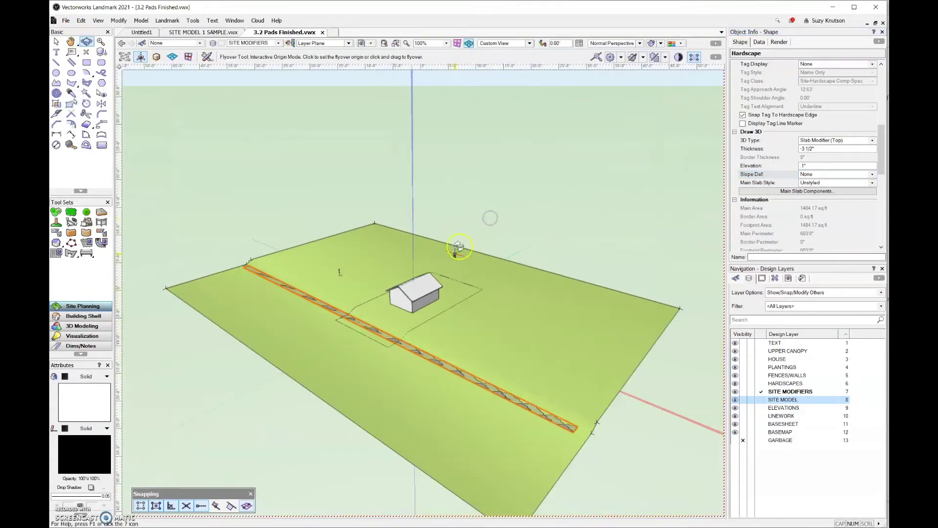
{"action": "left_click_drag", "start_coordinate": [487, 222], "coordinate": [446, 295]}
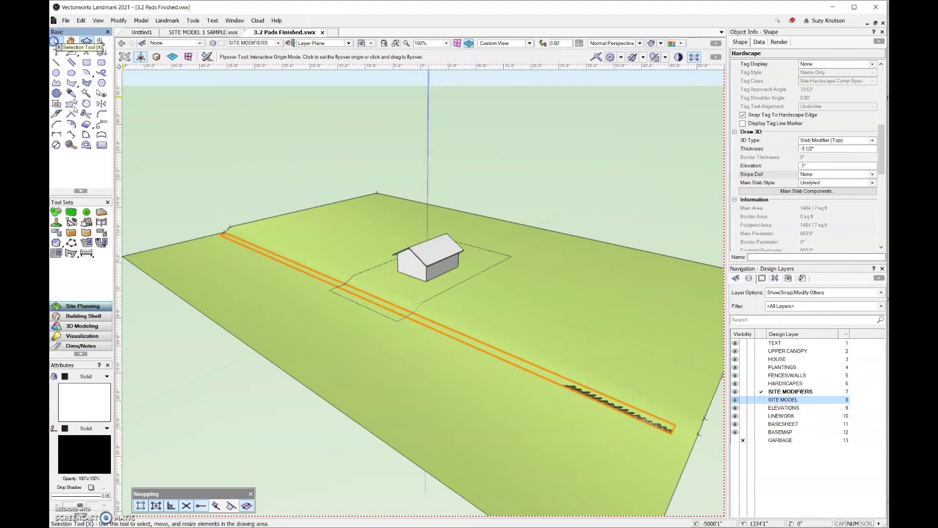
{"action": "left_click", "coordinate": [54, 42]}
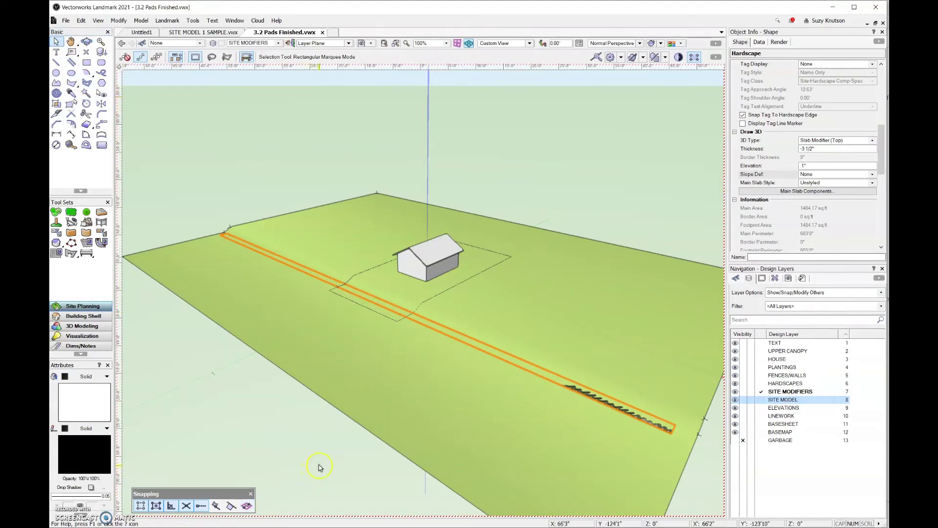
{"action": "left_click", "coordinate": [416, 439]}
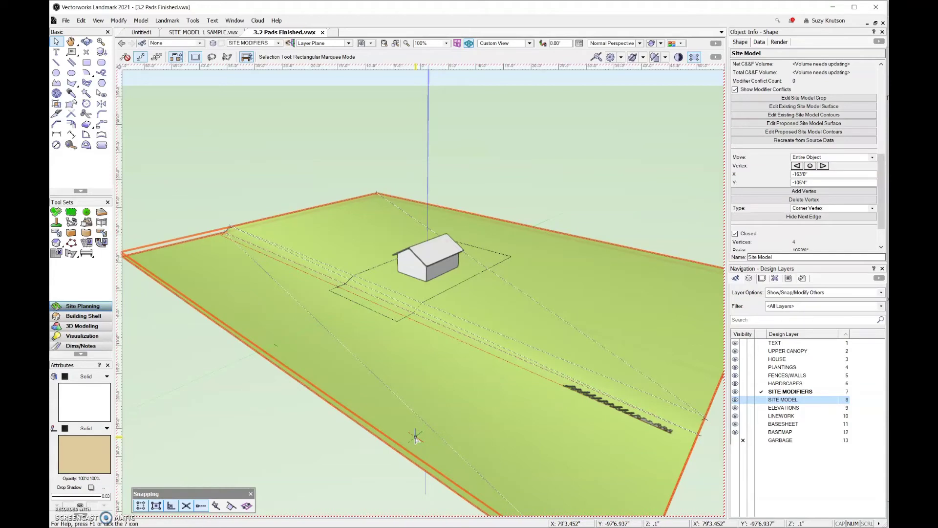
Update the site model to cut in the slab, inspect it in 3D, then return to Top/Plan
{"action": "mouse_move", "coordinate": [416, 439]}
{"action": "left_mouse_down"}
{"action": "mouse_move", "coordinate": [423, 429]}
{"action": "mouse_move", "coordinate": [424, 440]}
{"action": "mouse_move", "coordinate": [410, 417]}
{"action": "mouse_move", "coordinate": [426, 409]}
{"action": "left_mouse_up"}
{"action": "left_click_drag", "start_coordinate": [879, 180], "coordinate": [879, 93]}
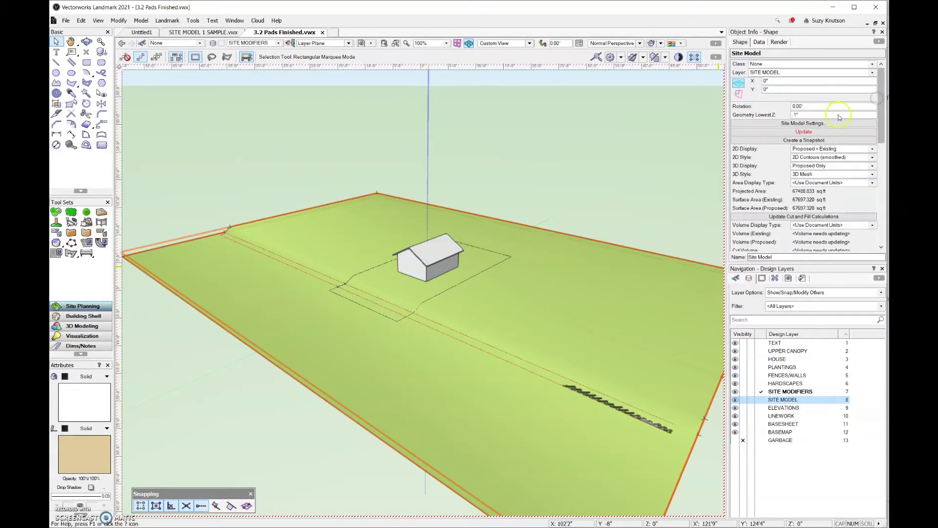
{"action": "left_click", "coordinate": [832, 132]}
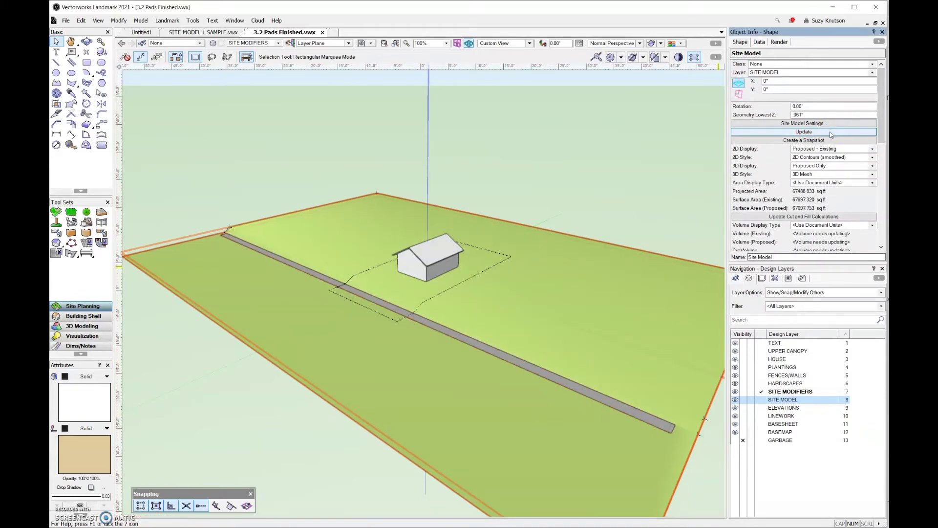
{"action": "left_click", "coordinate": [600, 348]}
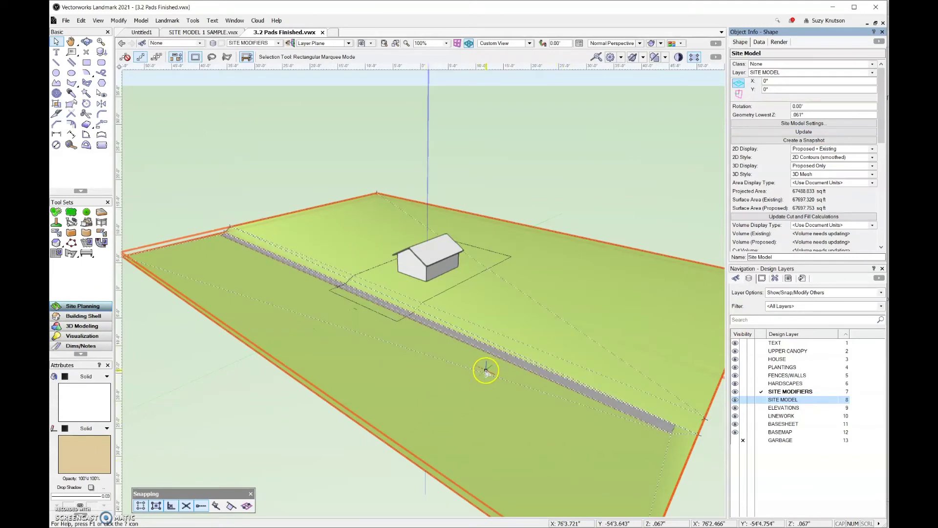
{"action": "scroll", "coordinate": [362, 320], "scroll_direction": "up", "scroll_amount": 2}
{"action": "scroll", "coordinate": [361, 320], "scroll_direction": "up", "scroll_amount": 1}
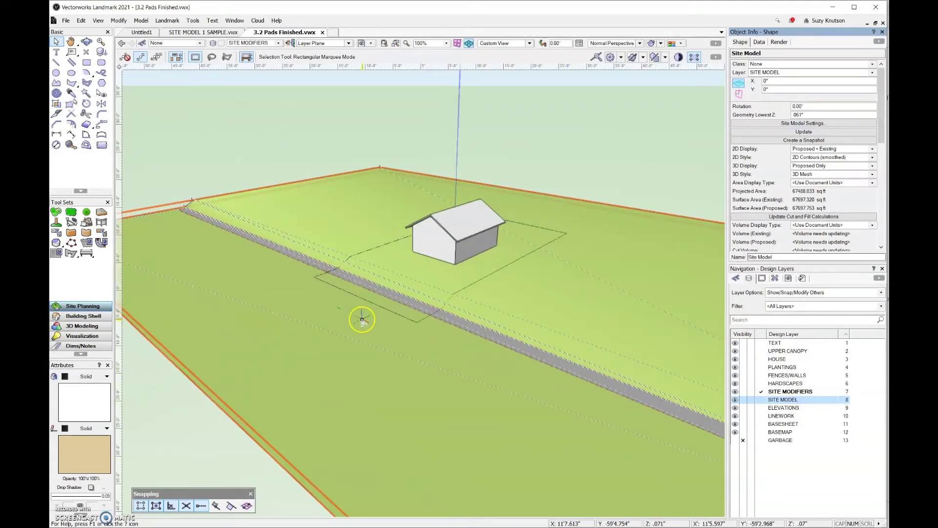
{"action": "middle_click_drag", "start_coordinate": [423, 386], "coordinate": [423, 382]}
{"action": "left_click", "coordinate": [424, 381]}
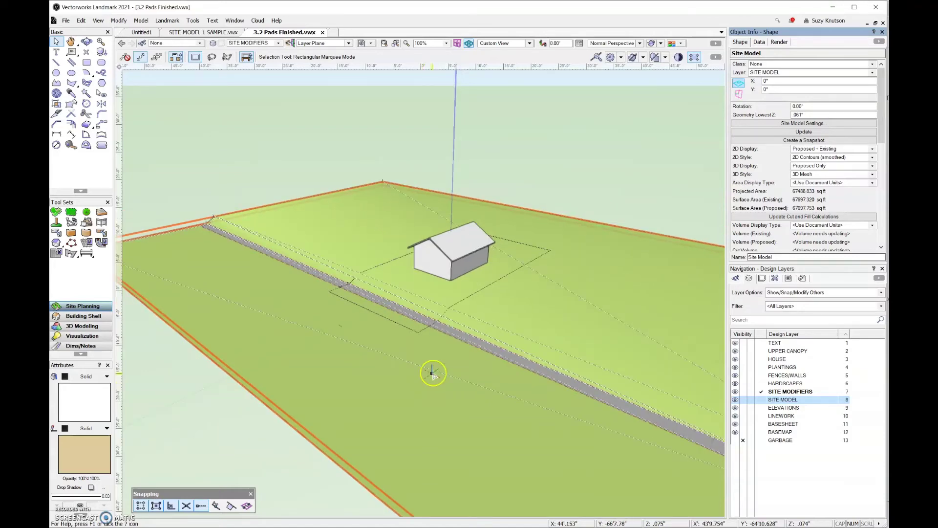
{"action": "scroll", "coordinate": [485, 354], "scroll_direction": "up", "scroll_amount": 5}
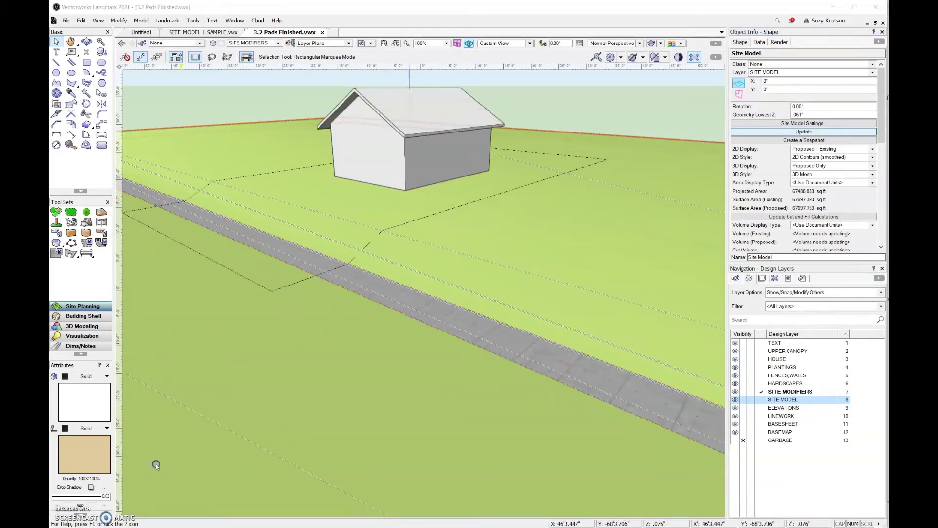
{"action": "key", "text": "F5"}
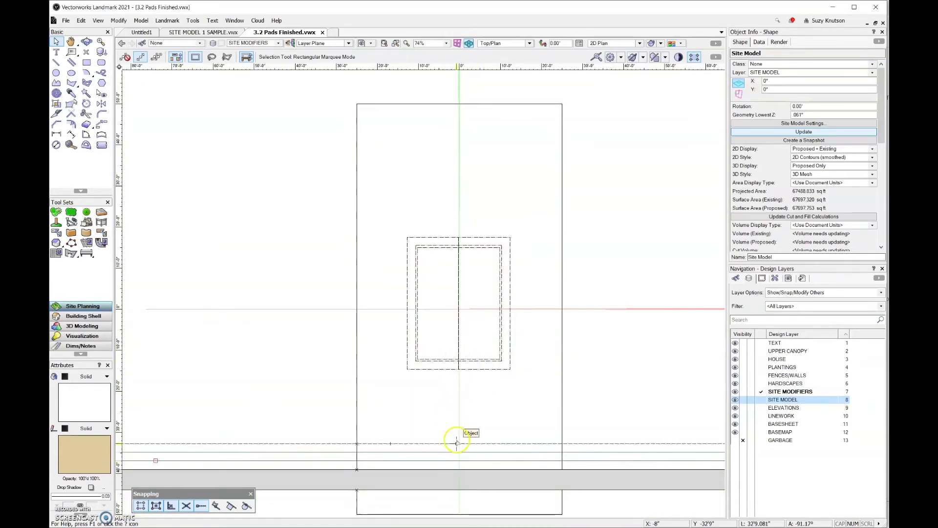
Draw a 6'-wide, 20'1"-long rectangle from the house pad's lower edge to the road slab
{"action": "middle_click_drag", "start_coordinate": [455, 440], "coordinate": [408, 386]}
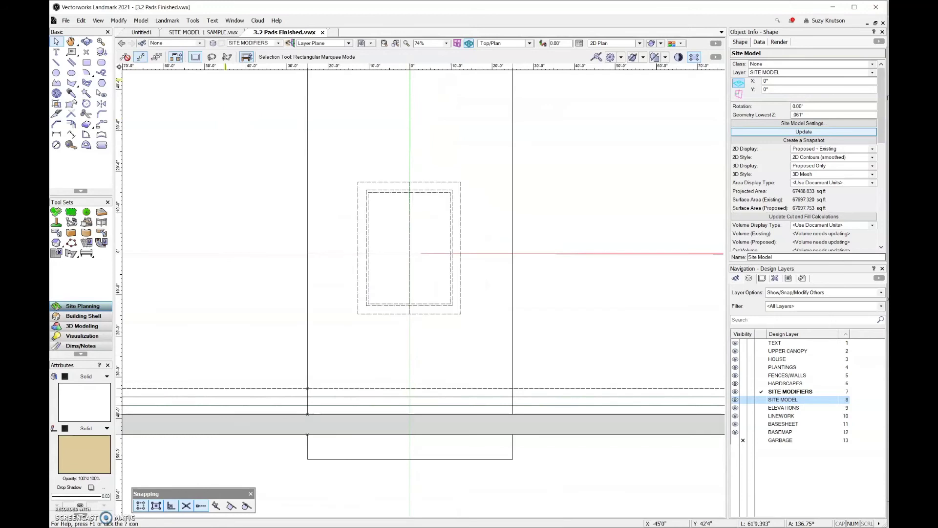
{"action": "left_click", "coordinate": [87, 63]}
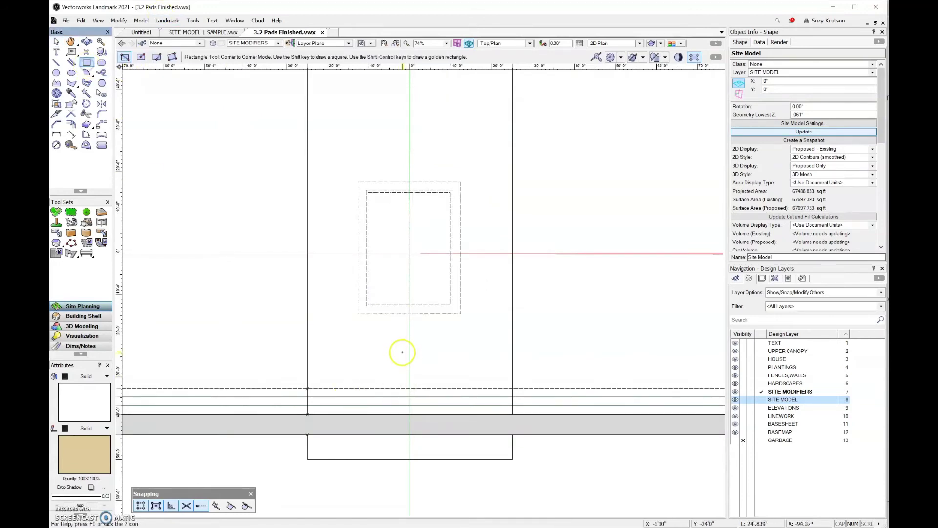
{"action": "scroll", "coordinate": [386, 310], "scroll_direction": "up", "scroll_amount": 3}
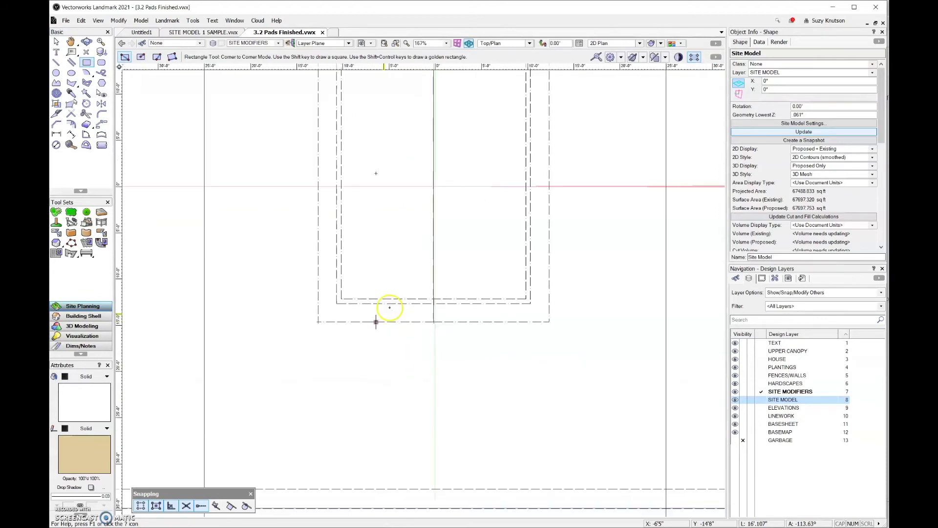
{"action": "left_click", "coordinate": [402, 303]}
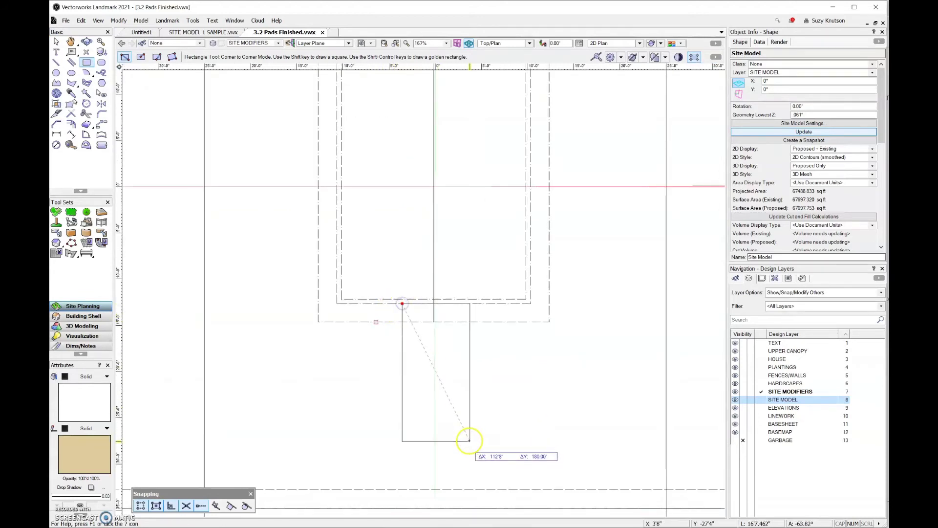
{"action": "scroll", "coordinate": [478, 470], "scroll_direction": "down", "scroll_amount": 3}
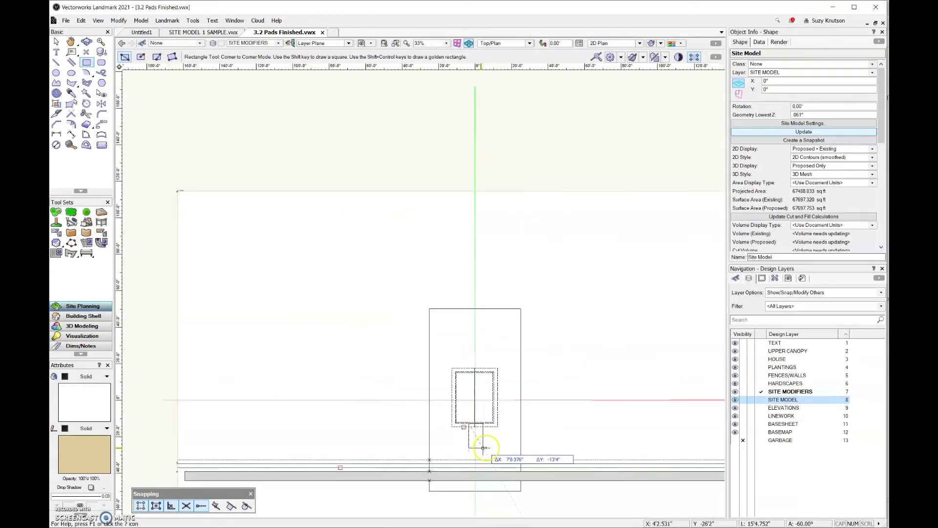
{"action": "scroll", "coordinate": [476, 455], "scroll_direction": "up", "scroll_amount": 2}
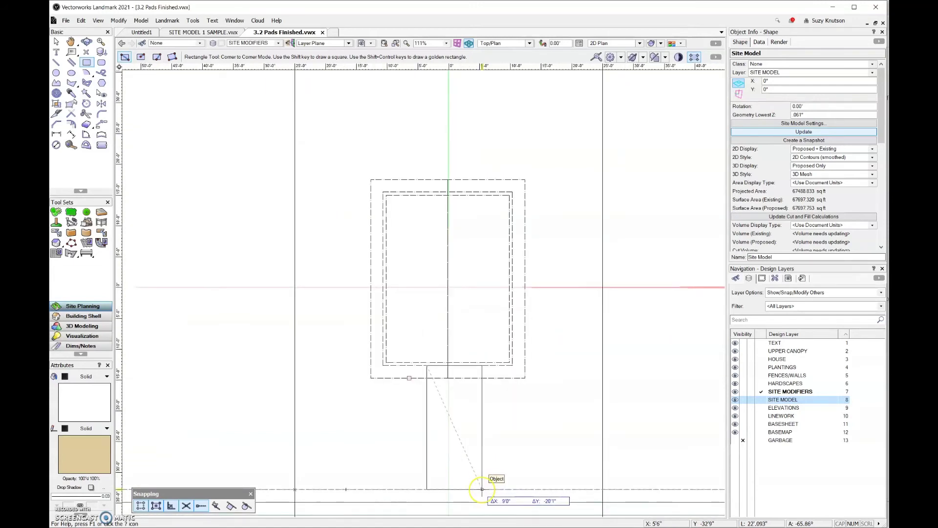
{"action": "scroll", "coordinate": [482, 489], "scroll_direction": "down", "scroll_amount": 3}
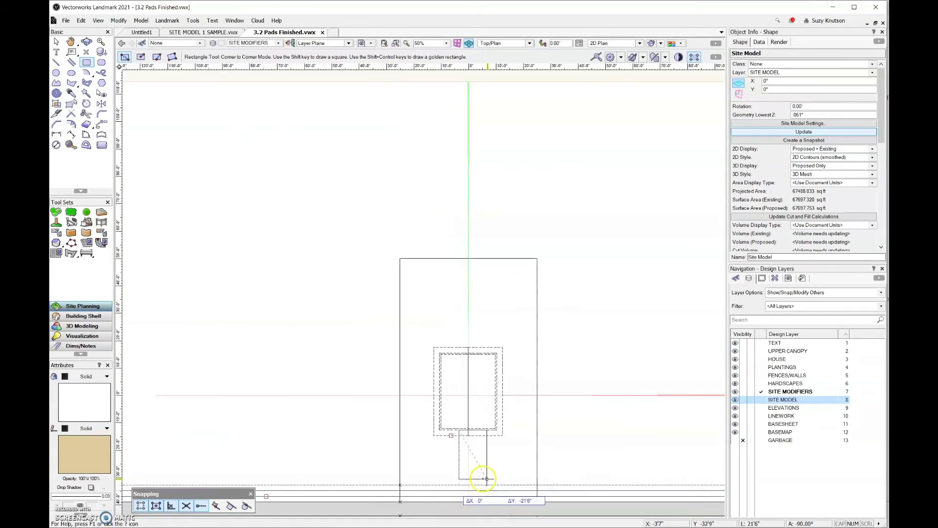
{"action": "scroll", "coordinate": [435, 496], "scroll_direction": "up", "scroll_amount": 4}
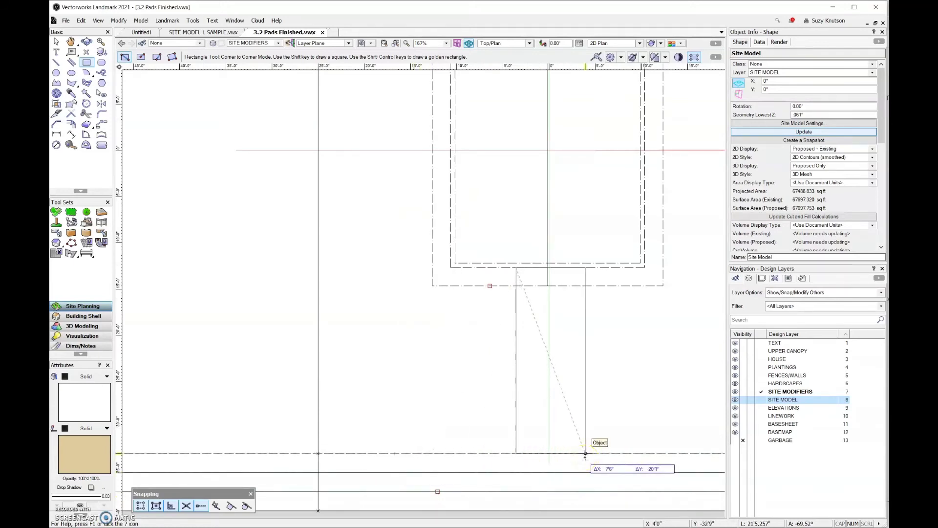
{"action": "key", "text": "Tab"}
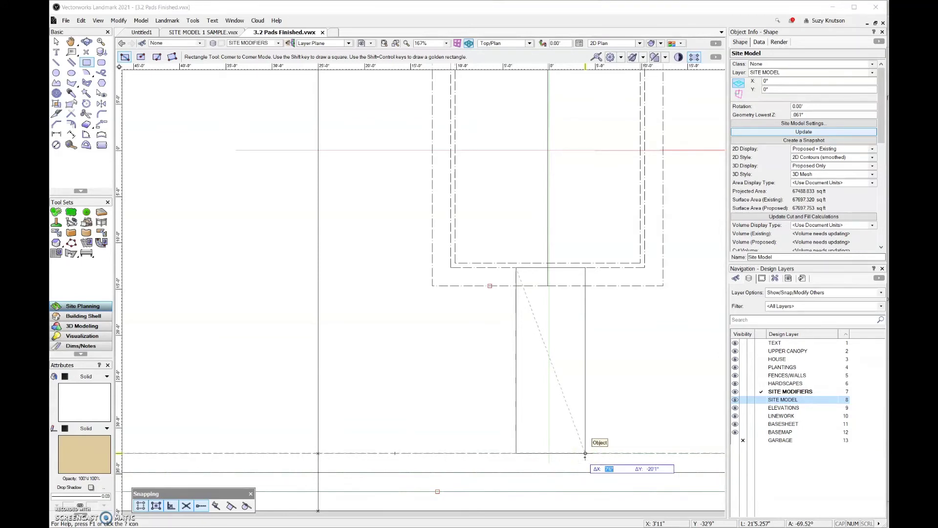
{"action": "type", "text": "6'"}
{"action": "key", "text": "Tab"}
{"action": "left_click", "coordinate": [585, 453]}
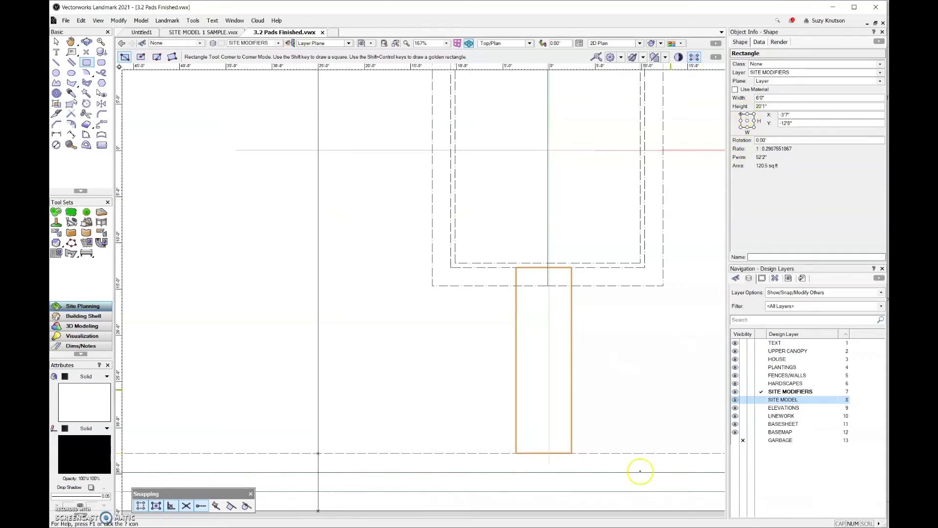
Shorten the rectangle's height by 15 to 18'10" (113 sq ft) and activate the HARDSCAPES layer
{"action": "scroll", "coordinate": [543, 465], "scroll_direction": "down", "scroll_amount": 4}
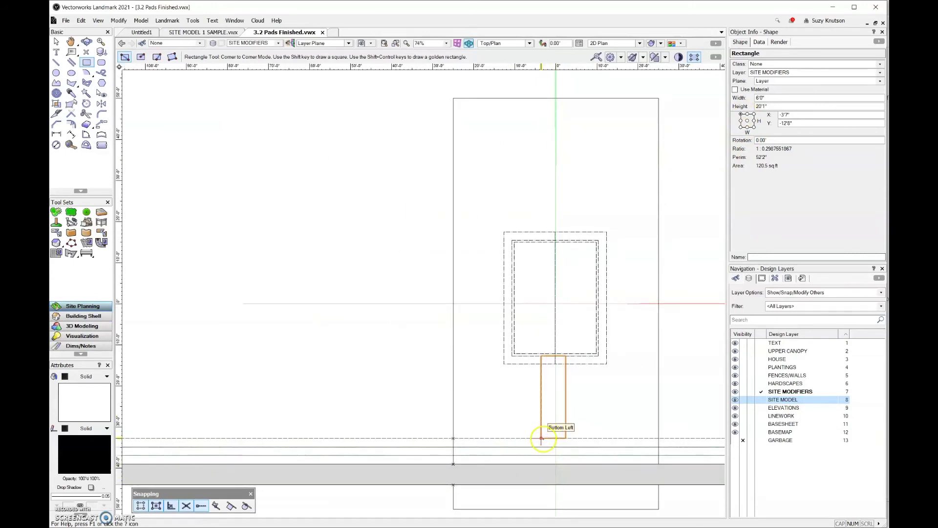
{"action": "scroll", "coordinate": [561, 439], "scroll_direction": "up", "scroll_amount": 6}
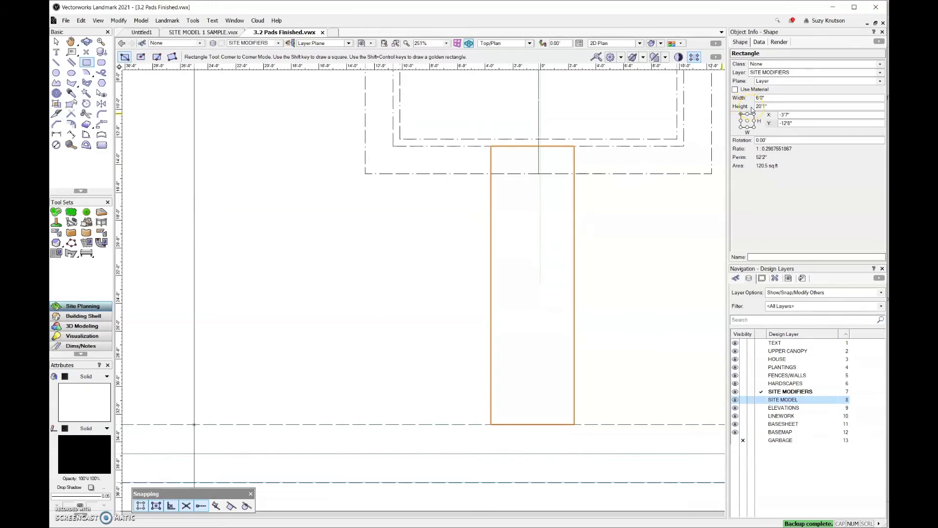
{"action": "left_click", "coordinate": [770, 108]}
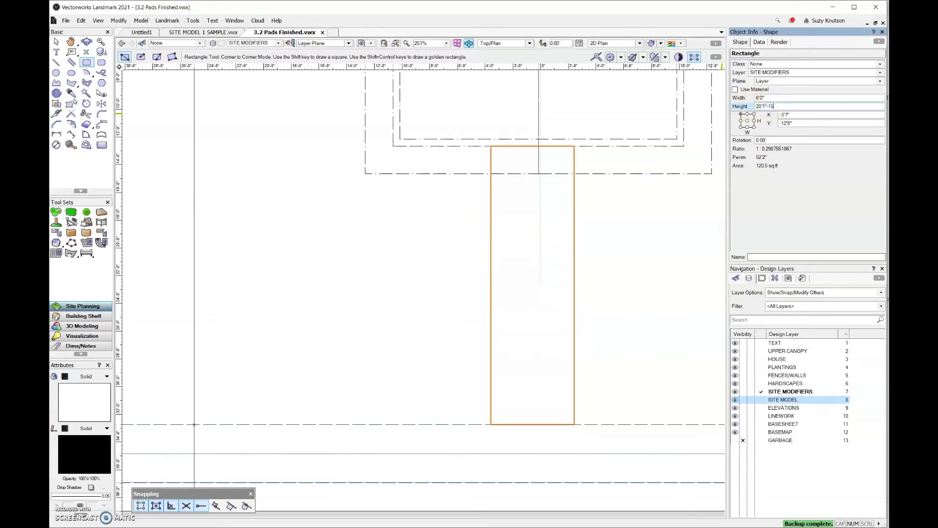
{"action": "type", "text": "-15"}
{"action": "key", "text": "Return"}
{"action": "key", "text": "ctrl+Up"}
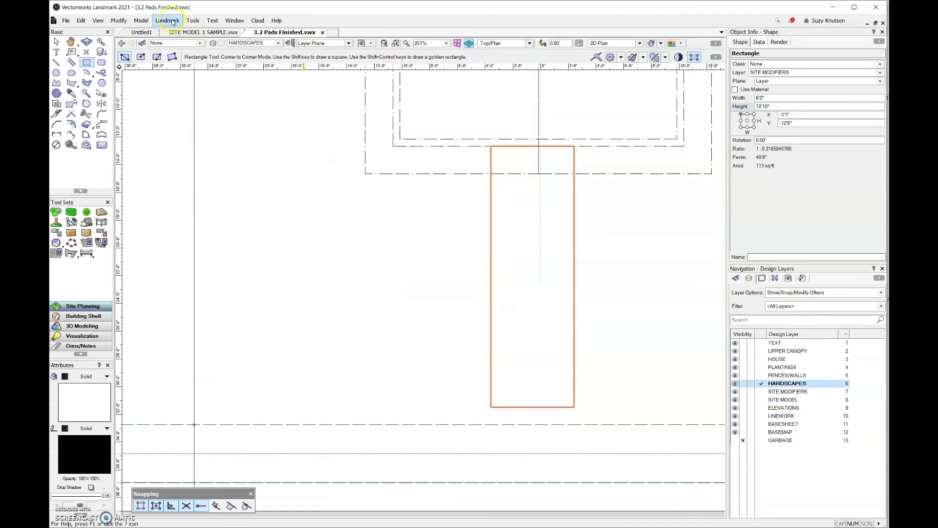
Convert the walkway rectangle into a Hardscape object using Landmark's Create Objects from Shapes
{"action": "left_click", "coordinate": [172, 22]}
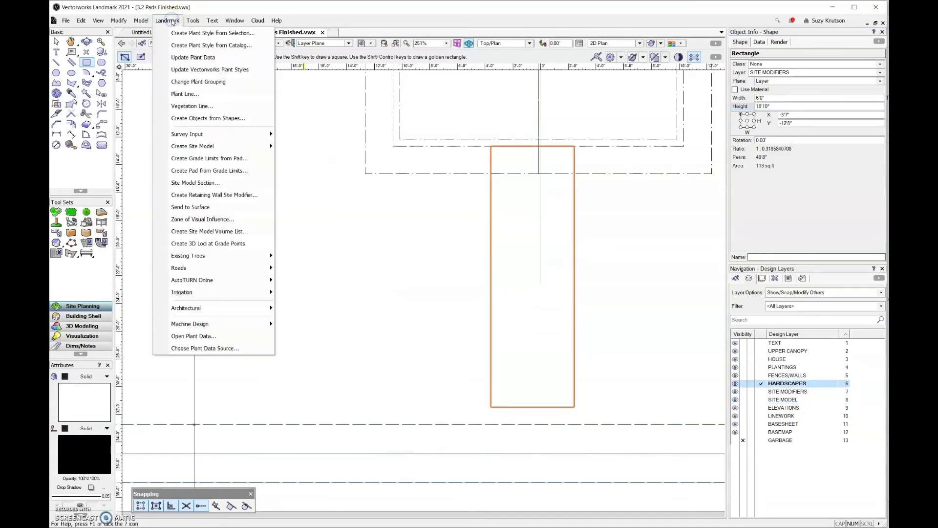
{"action": "left_click", "coordinate": [191, 119]}
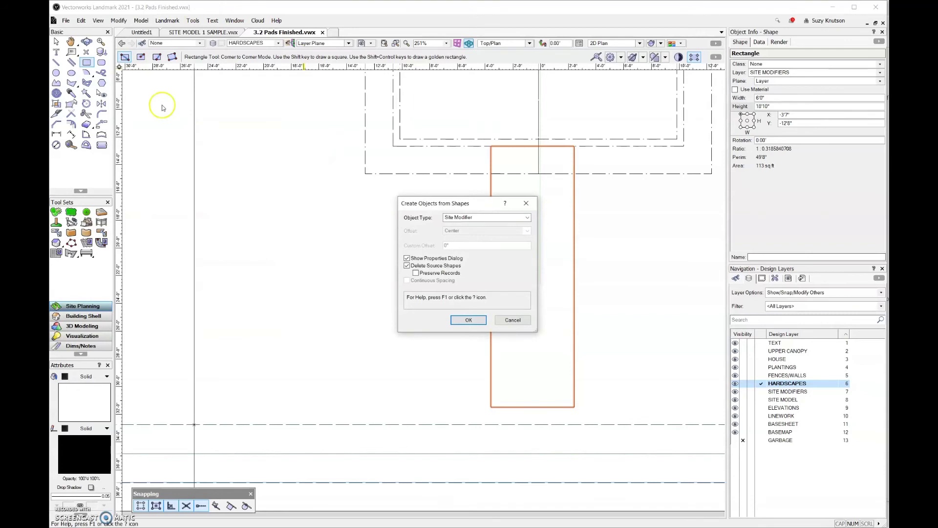
{"action": "left_click", "coordinate": [526, 217]}
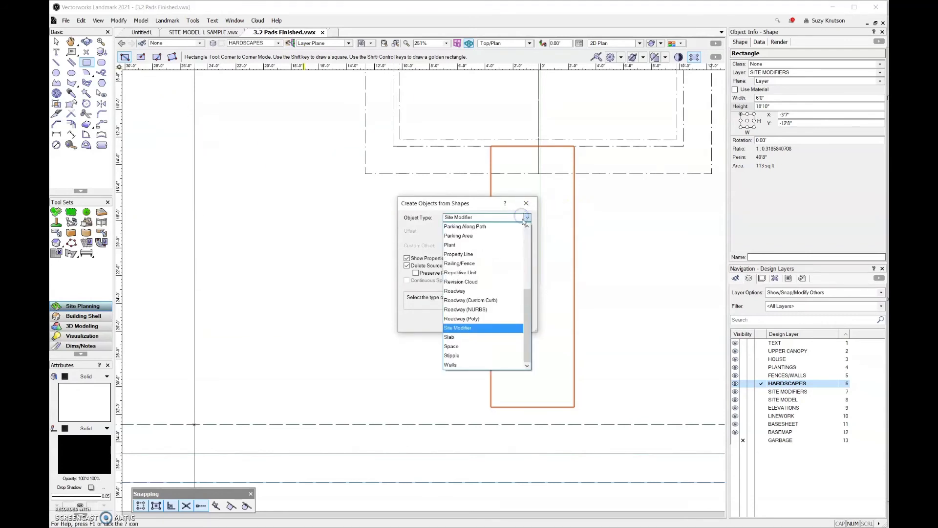
{"action": "scroll", "coordinate": [525, 240], "scroll_direction": "up", "scroll_amount": 4}
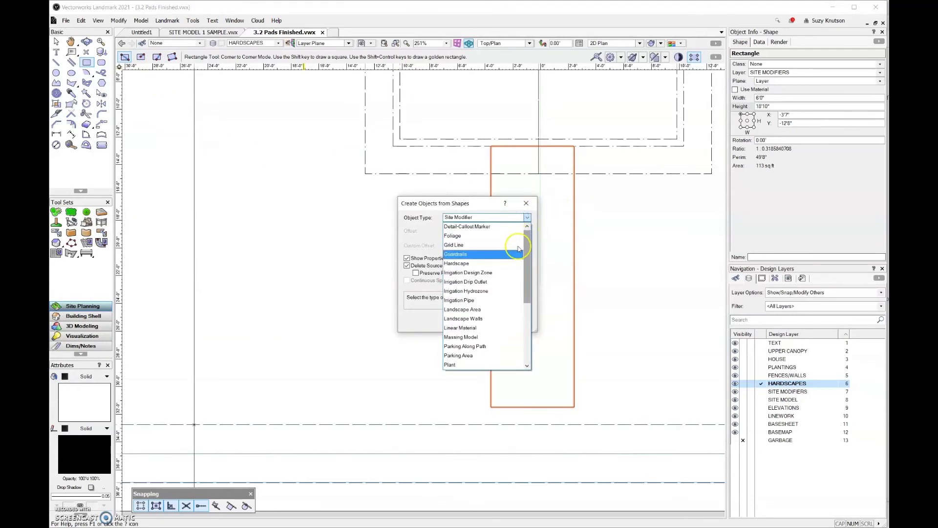
{"action": "left_click", "coordinate": [499, 263]}
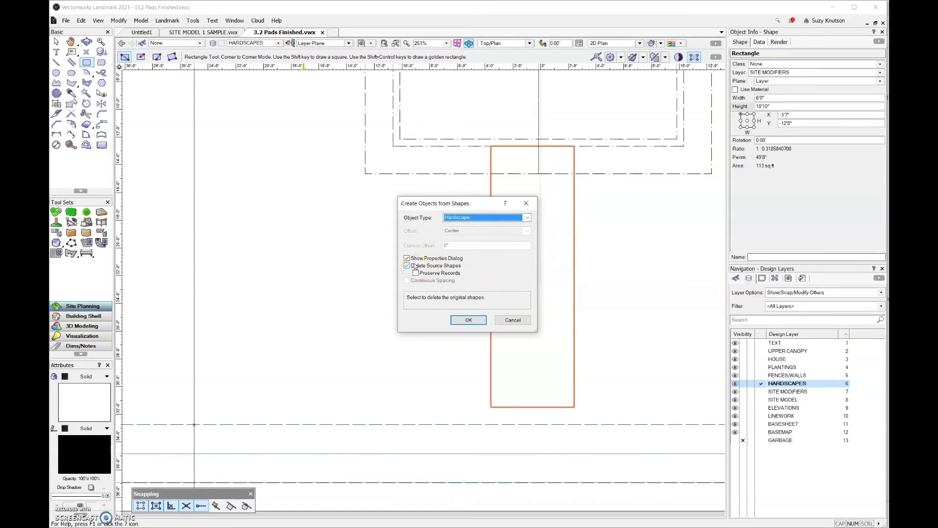
{"action": "left_click", "coordinate": [467, 323]}
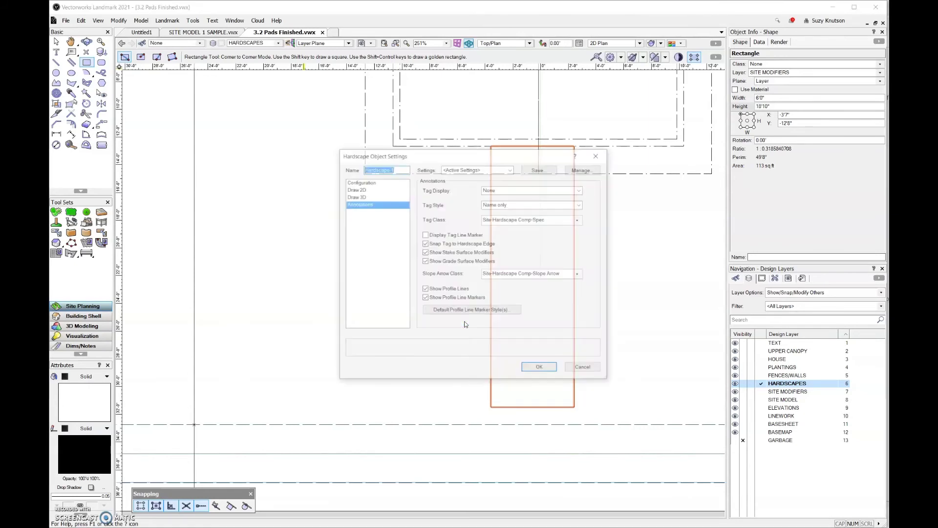
Confirm concrete main area class, Slab Modifier (Top) type and -3 1/2" thickness, then accept
{"action": "left_click", "coordinate": [372, 182]}
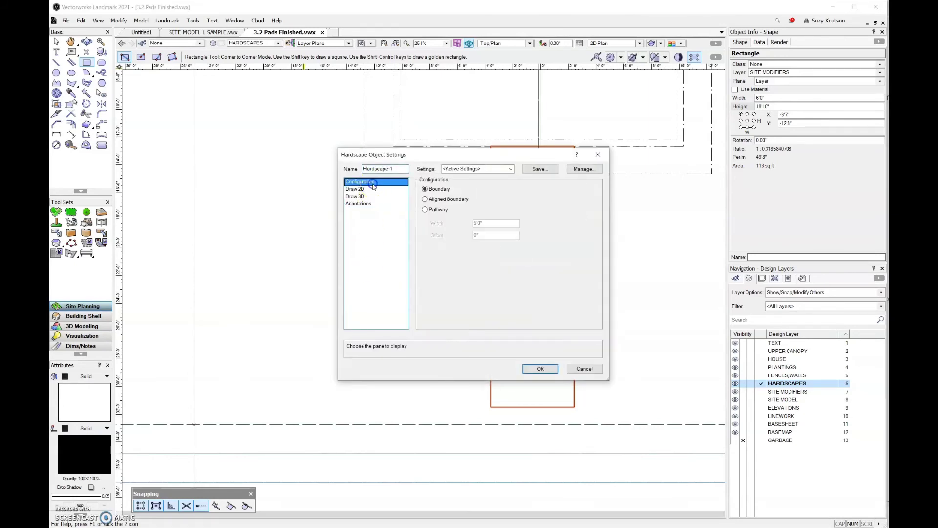
{"action": "left_click", "coordinate": [373, 189]}
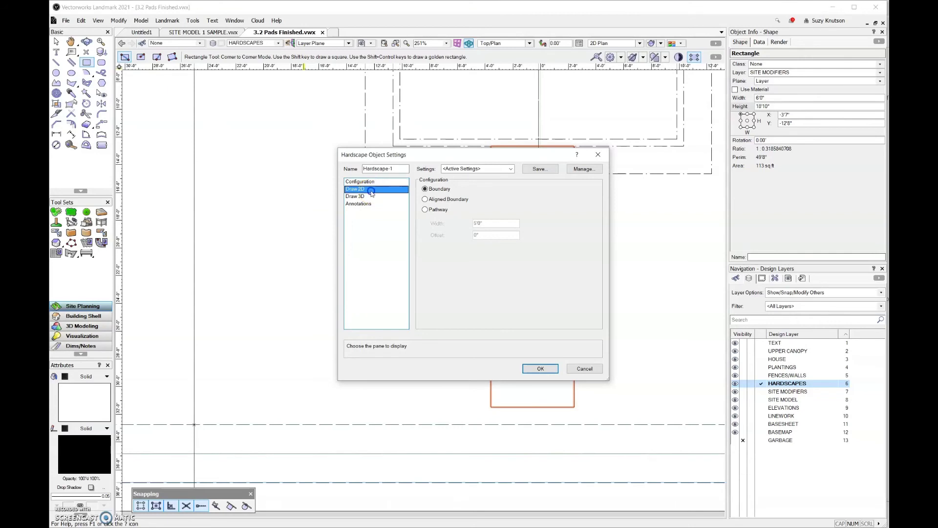
{"action": "left_click", "coordinate": [428, 221]}
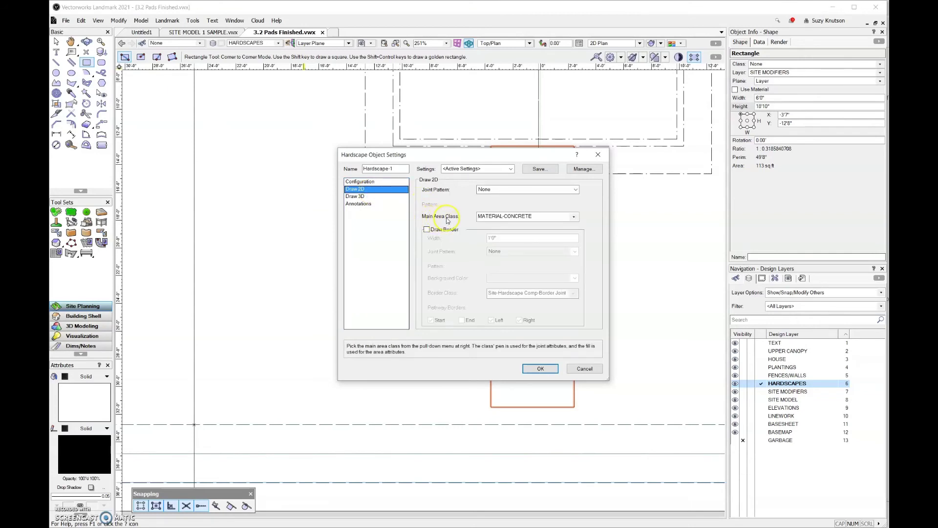
{"action": "left_click", "coordinate": [381, 197]}
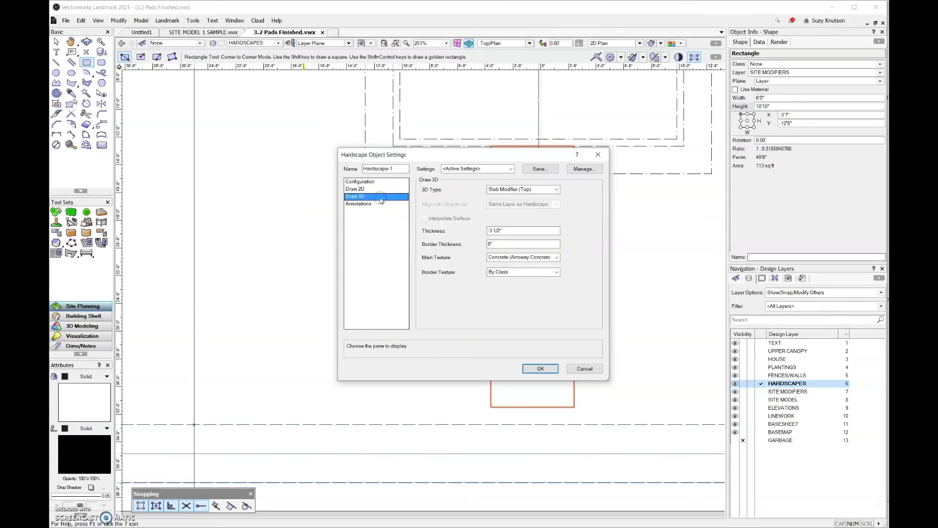
{"action": "left_click", "coordinate": [435, 195]}
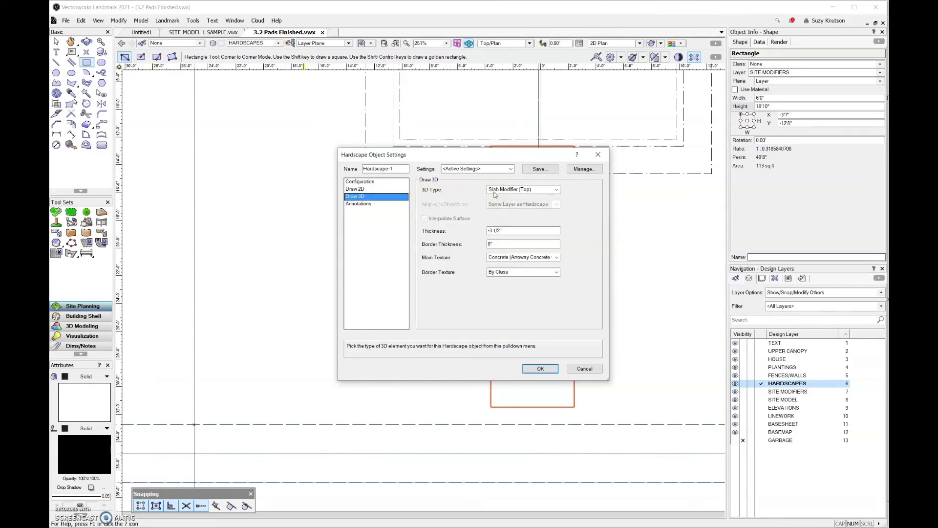
{"action": "left_click", "coordinate": [508, 233]}
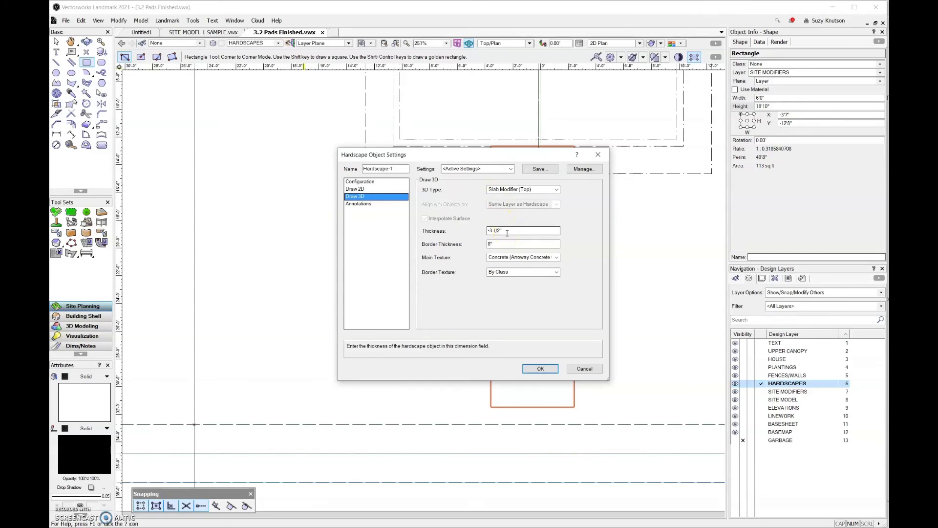
{"action": "left_click", "coordinate": [531, 368]}
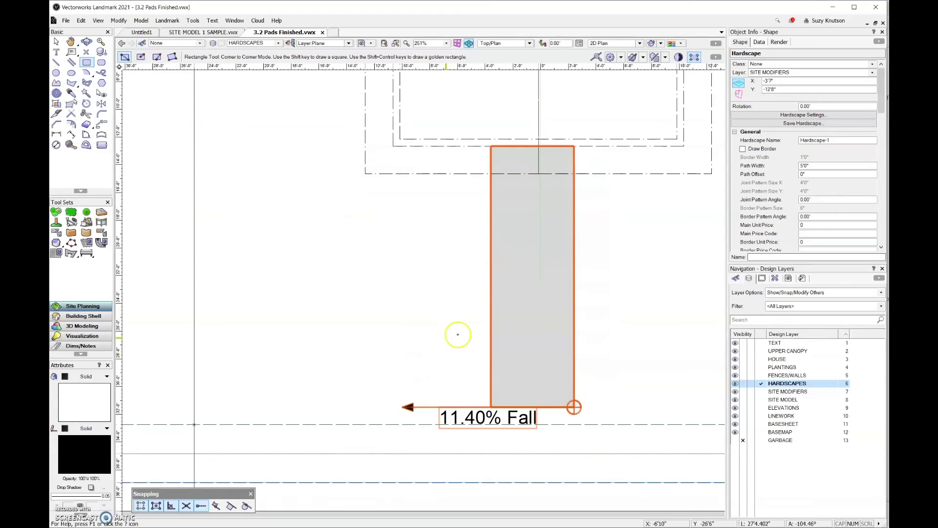
Set the walkway hardscape's Slope Def to None so it sits flat, and edit its Elevation
{"action": "left_click_drag", "start_coordinate": [885, 89], "coordinate": [887, 139]}
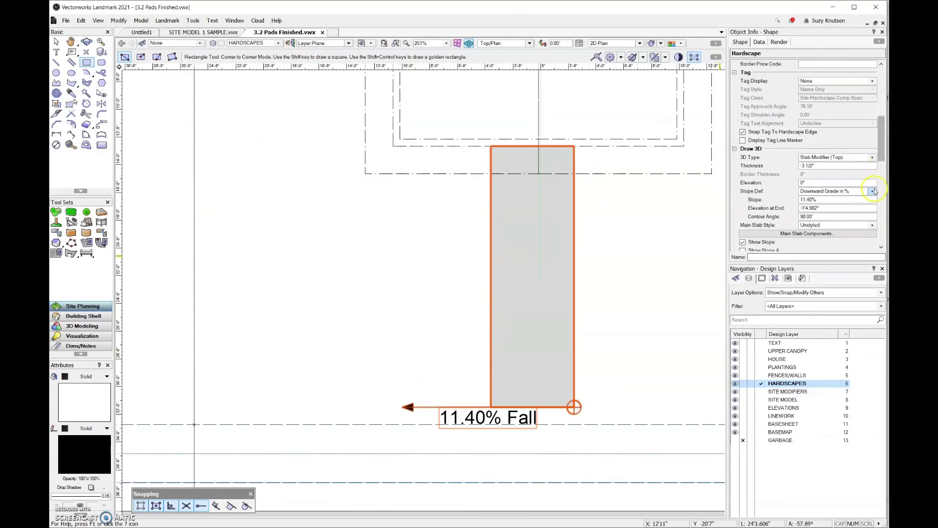
{"action": "left_click", "coordinate": [873, 191]}
{"action": "left_click", "coordinate": [861, 202]}
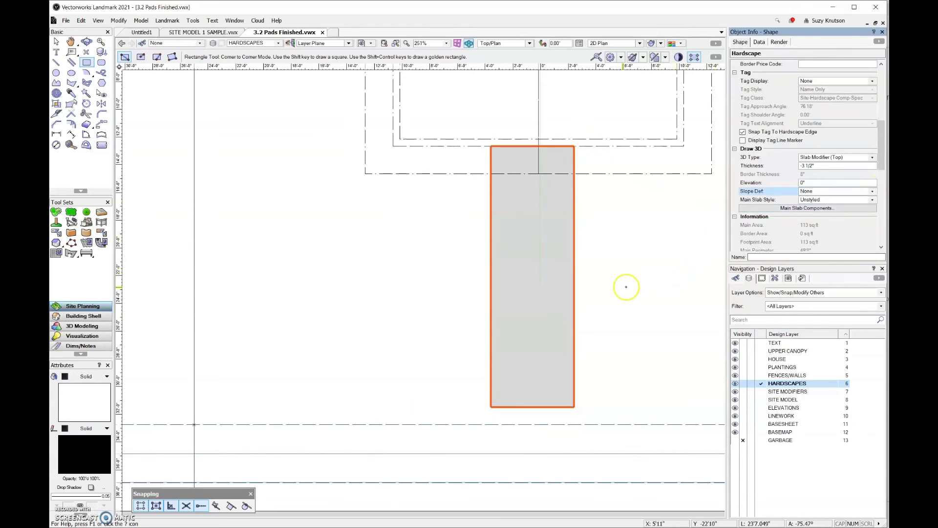
{"action": "scroll", "coordinate": [442, 264], "scroll_direction": "down", "scroll_amount": 1}
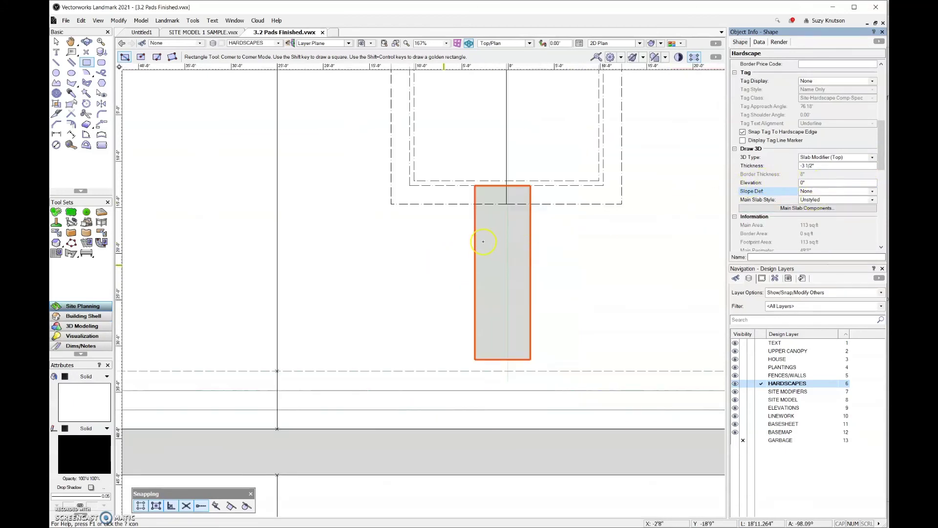
{"action": "scroll", "coordinate": [387, 287], "scroll_direction": "down", "scroll_amount": 2}
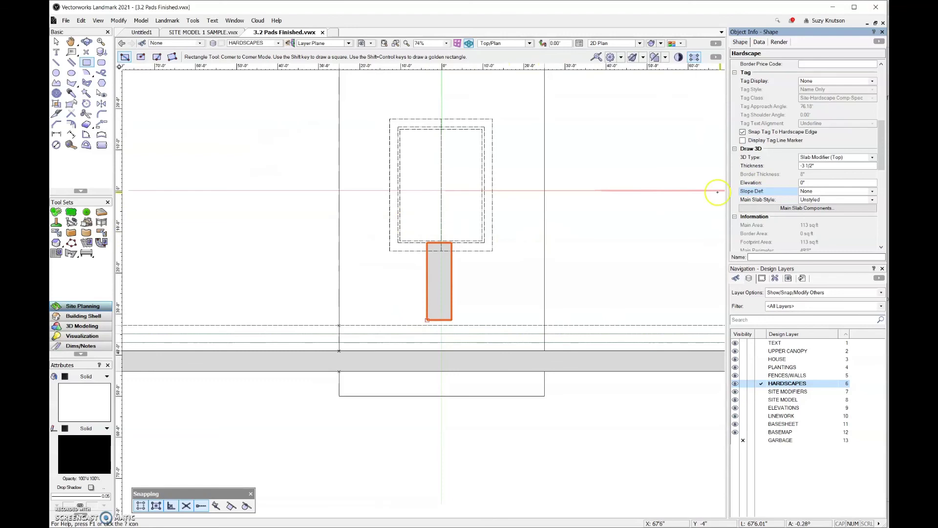
{"action": "left_click", "coordinate": [810, 185]}
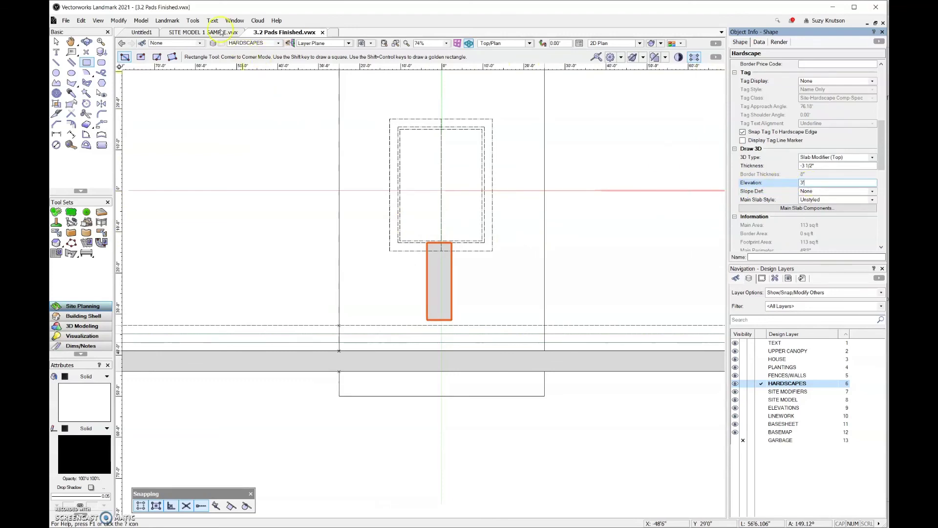
{"action": "left_click", "coordinate": [87, 42]}
View the house and walkway in 3D, then select the site model and update it
{"action": "left_click_drag", "start_coordinate": [509, 306], "coordinate": [428, 252]}
{"action": "left_click_drag", "start_coordinate": [435, 263], "coordinate": [444, 283]}
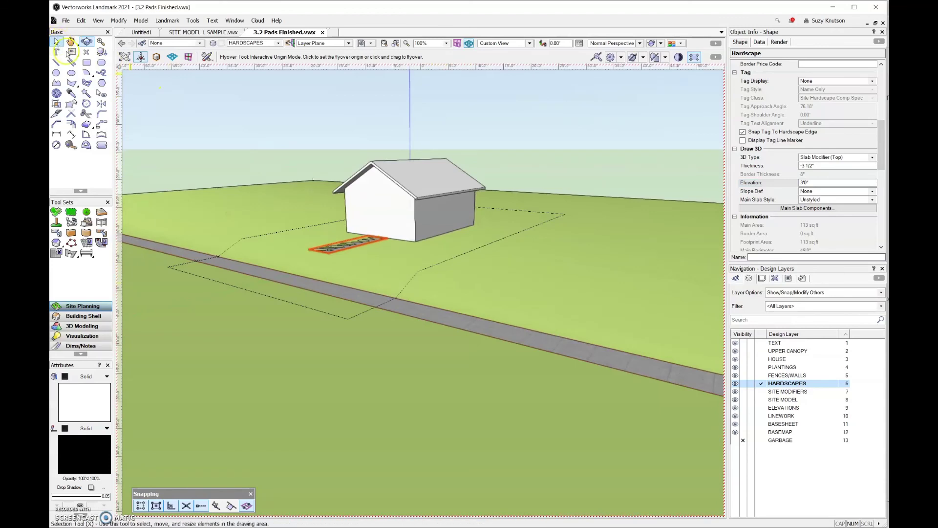
{"action": "left_click", "coordinate": [56, 42]}
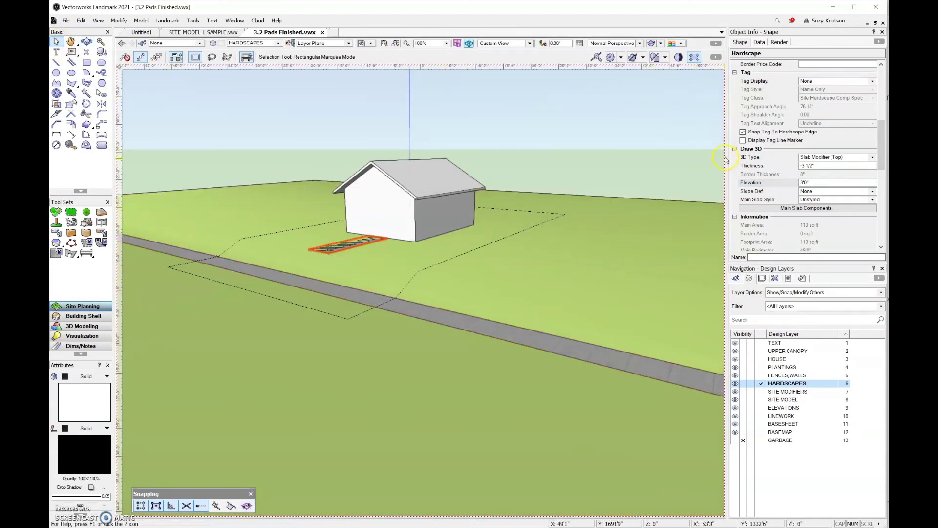
{"action": "left_click", "coordinate": [627, 245]}
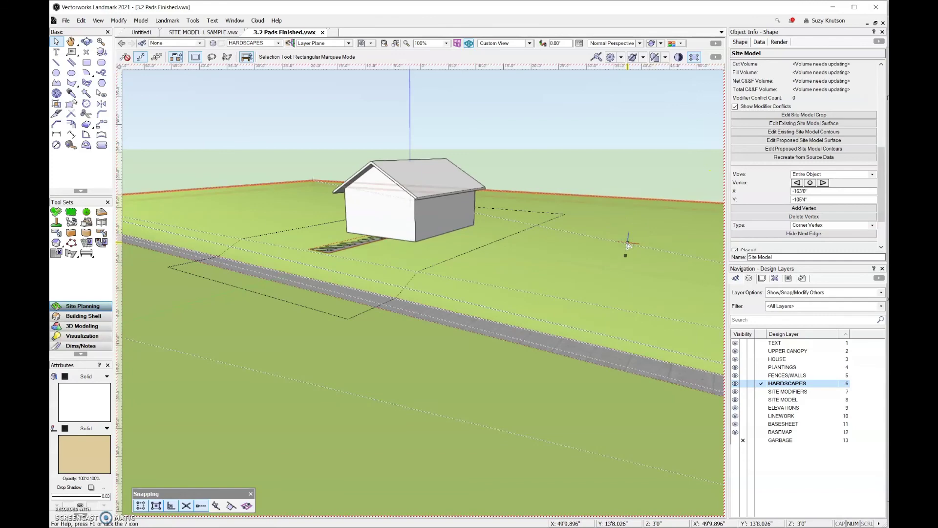
{"action": "scroll", "coordinate": [885, 78], "scroll_direction": "up", "scroll_amount": 5}
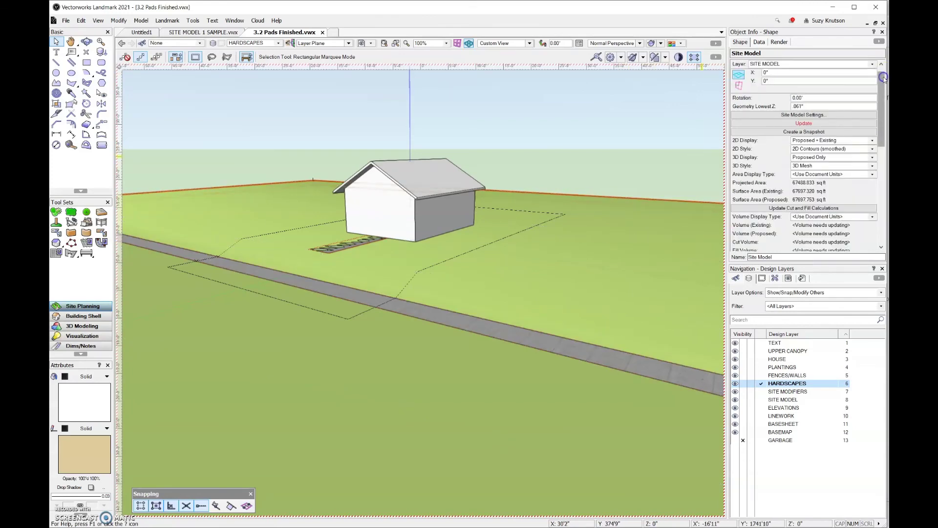
{"action": "left_click", "coordinate": [845, 123]}
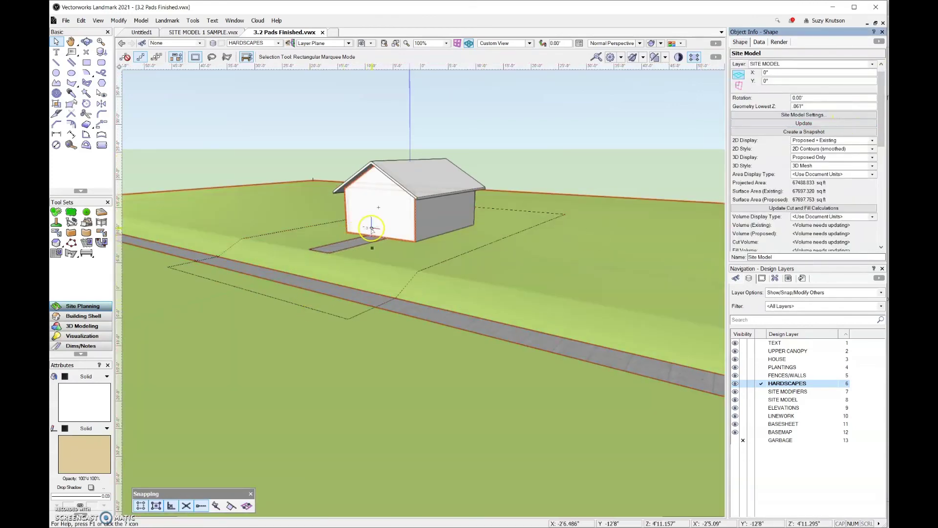